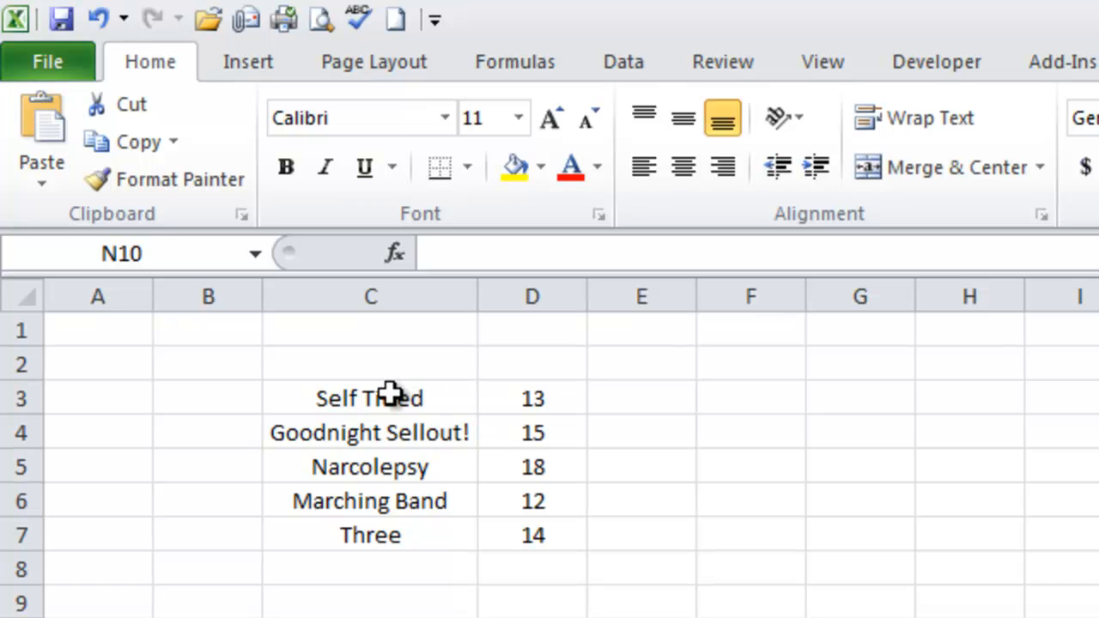
Insert a 2-D clustered column chart from the album names and song counts in C3:D7
{"action": "left_click_drag", "start_coordinate": [336, 392], "coordinate": [515, 542]}
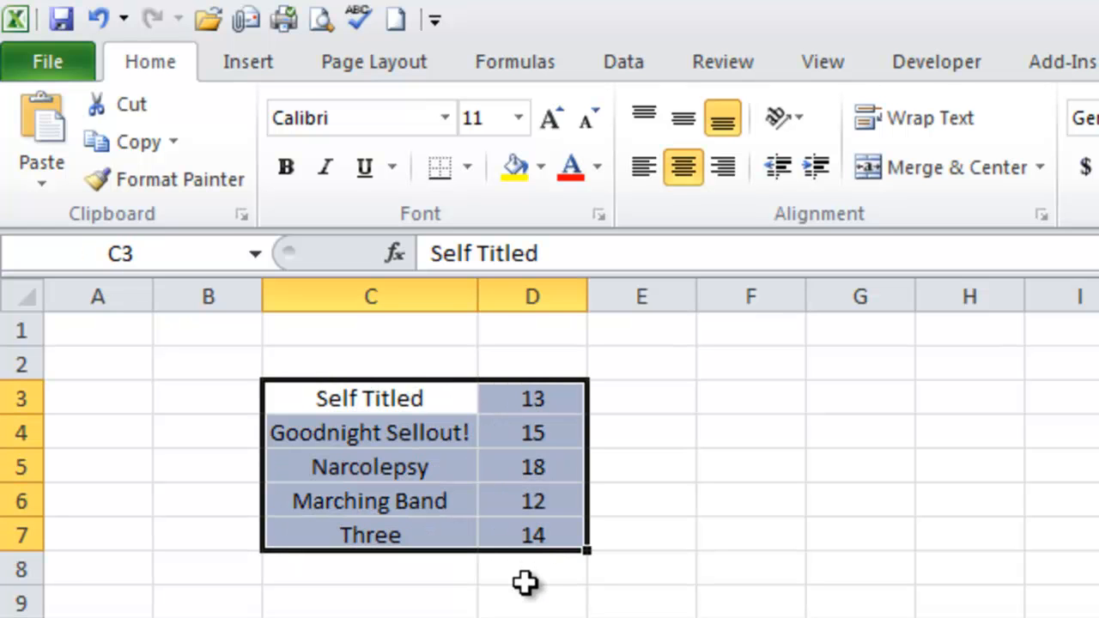
{"action": "left_click", "coordinate": [273, 64]}
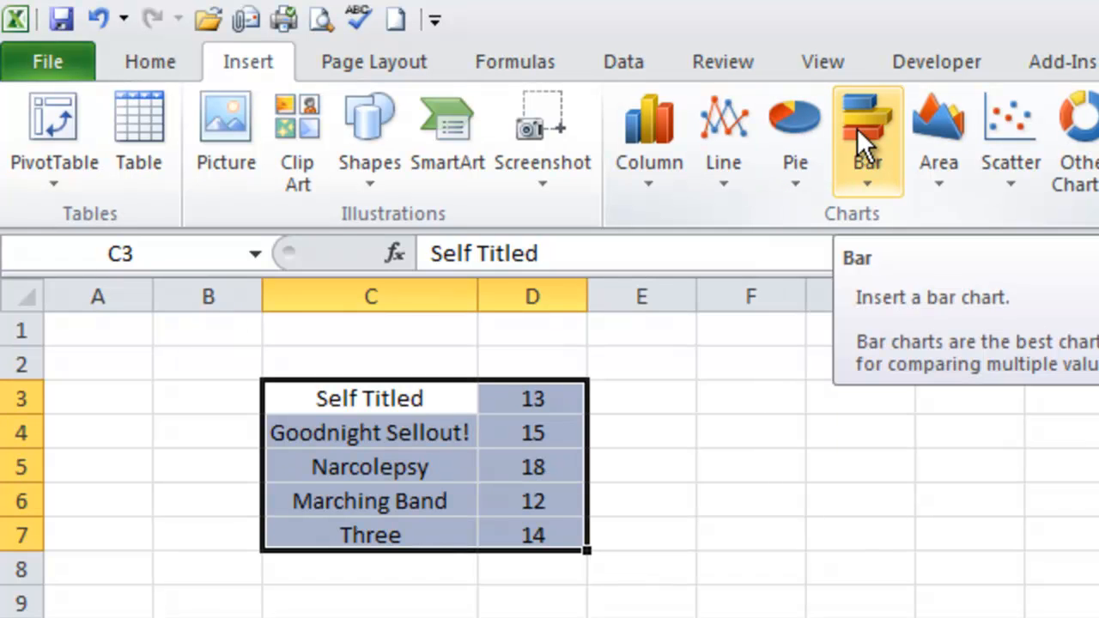
{"action": "left_click", "coordinate": [645, 138]}
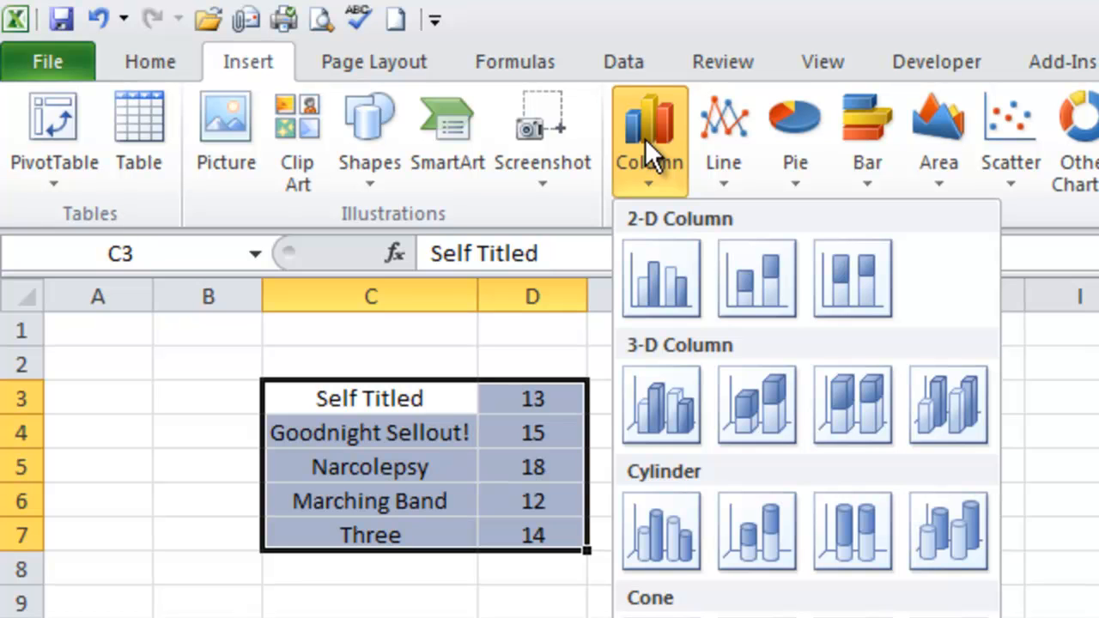
{"action": "left_click", "coordinate": [659, 276]}
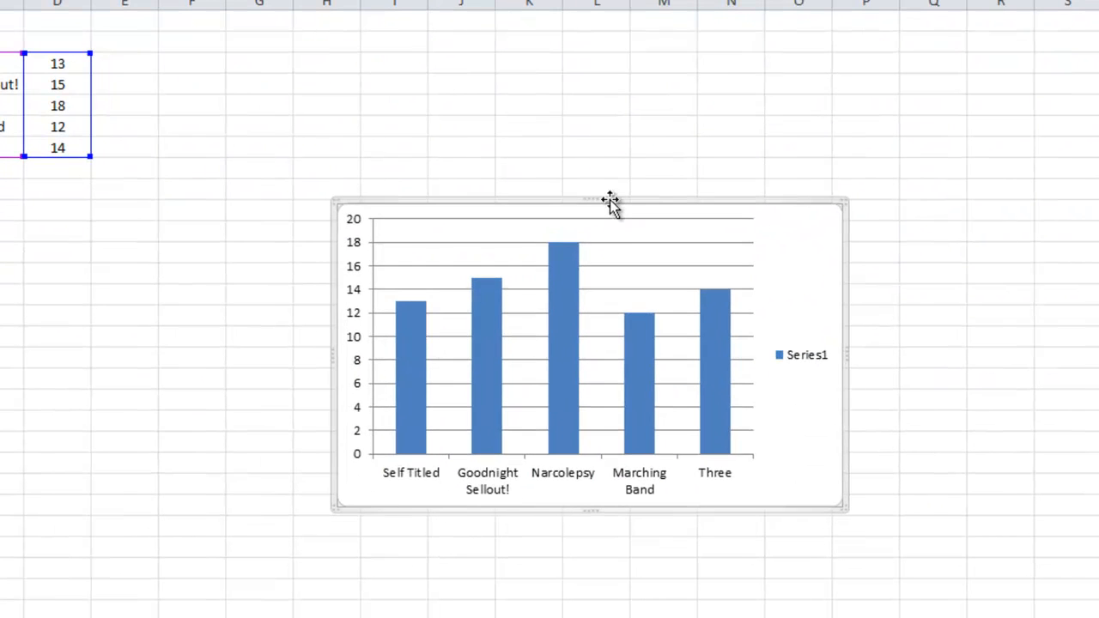
Place the column chart beside the data and enlarge it to span columns E to N, and delete its legend
{"action": "left_click_drag", "start_coordinate": [601, 190], "coordinate": [386, 50]}
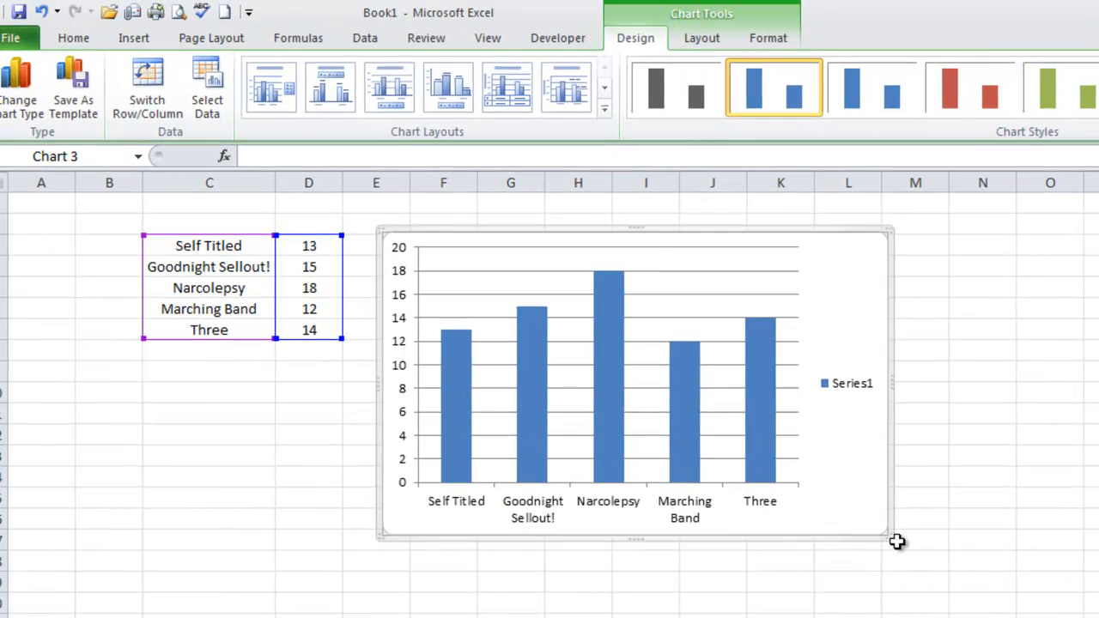
{"action": "left_click_drag", "start_coordinate": [886, 536], "coordinate": [977, 589]}
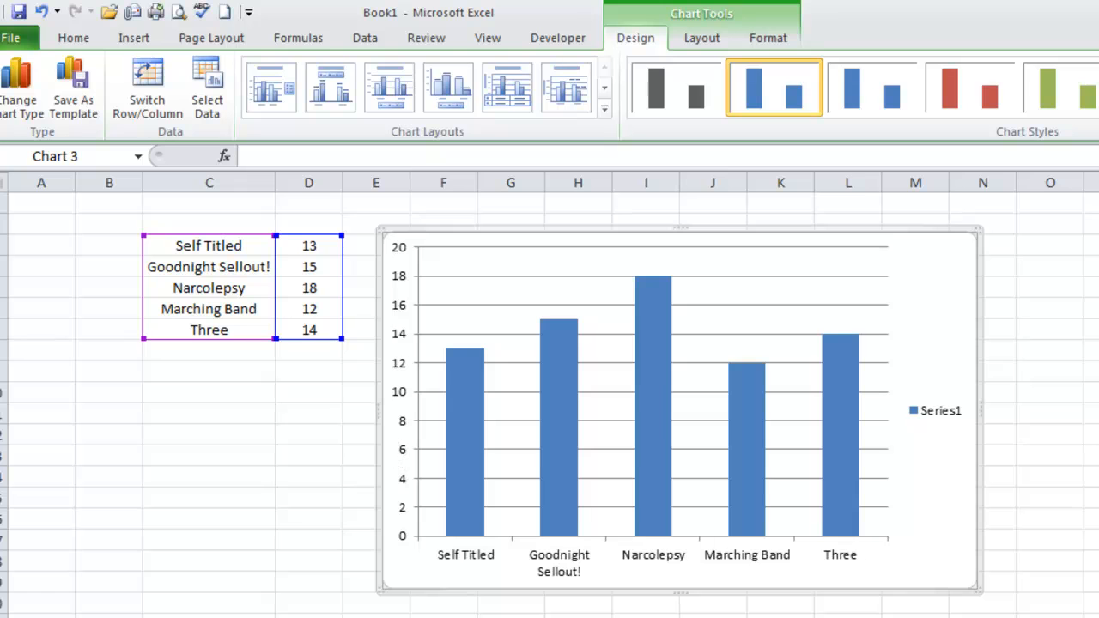
{"action": "left_click", "coordinate": [944, 416]}
{"action": "key", "text": "Delete"}
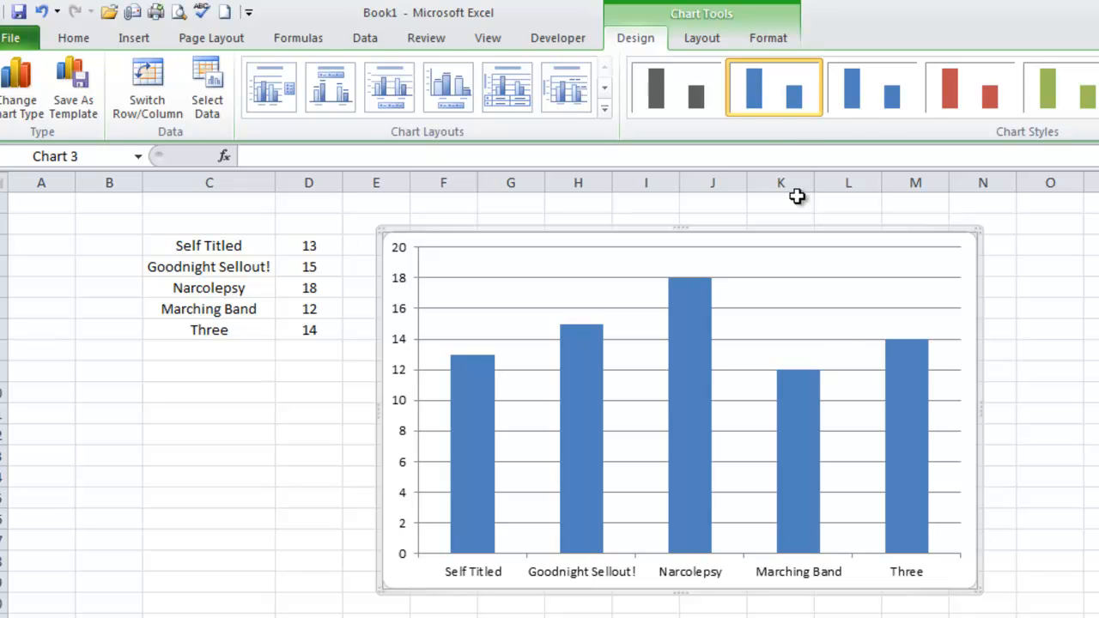
Add a title above the chart reading "Songs on Plow United LPs"
{"action": "left_click", "coordinate": [718, 51]}
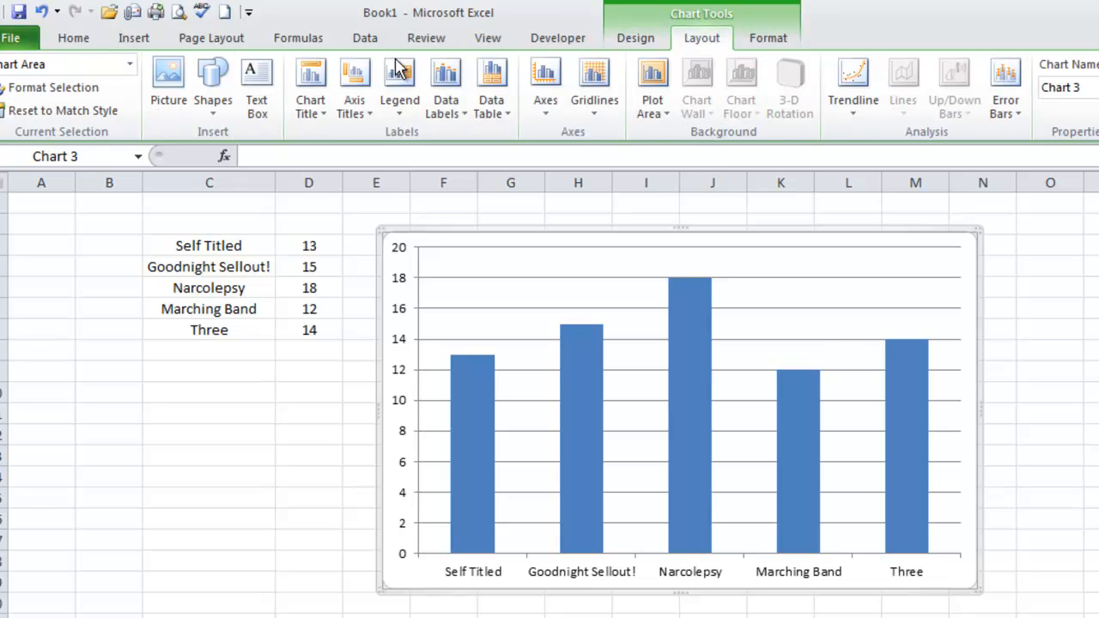
{"action": "left_click", "coordinate": [314, 110]}
{"action": "left_click", "coordinate": [325, 243]}
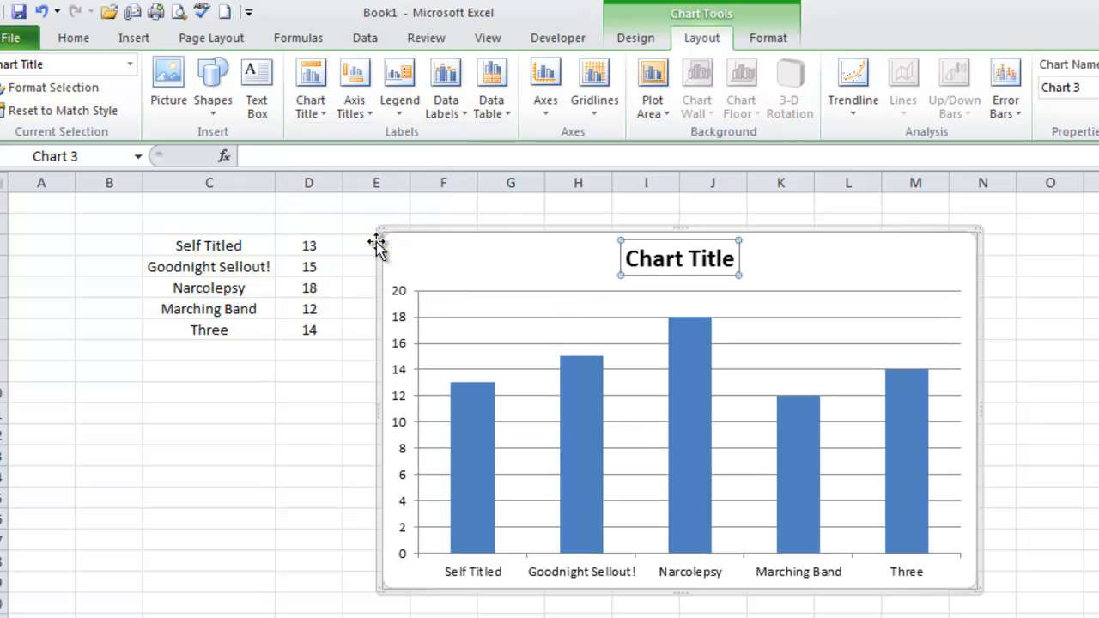
{"action": "triple_click", "coordinate": [664, 263]}
{"action": "type", "text": "Songs on Pl"}
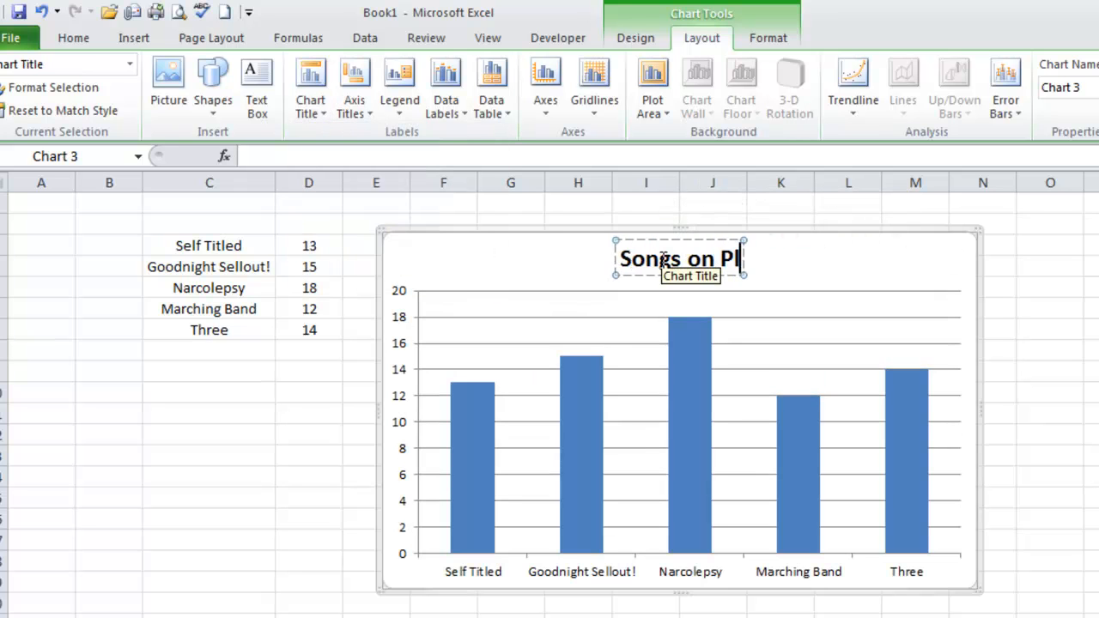
{"action": "type", "text": "ow United LPs"}
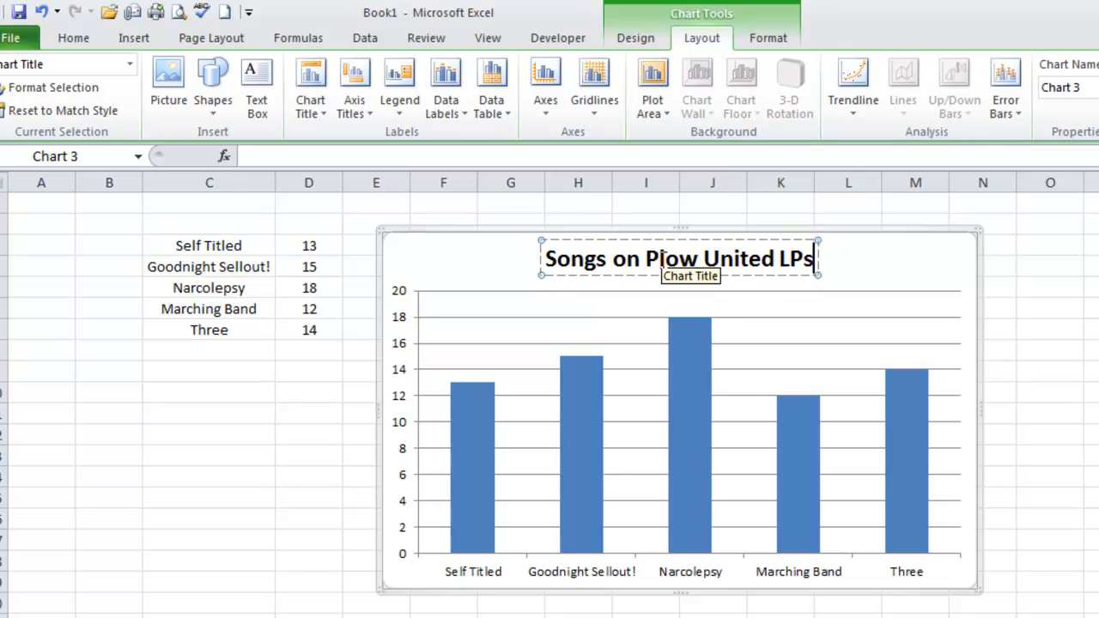
{"action": "key", "text": "Escape"}
{"action": "key", "text": "Escape"}
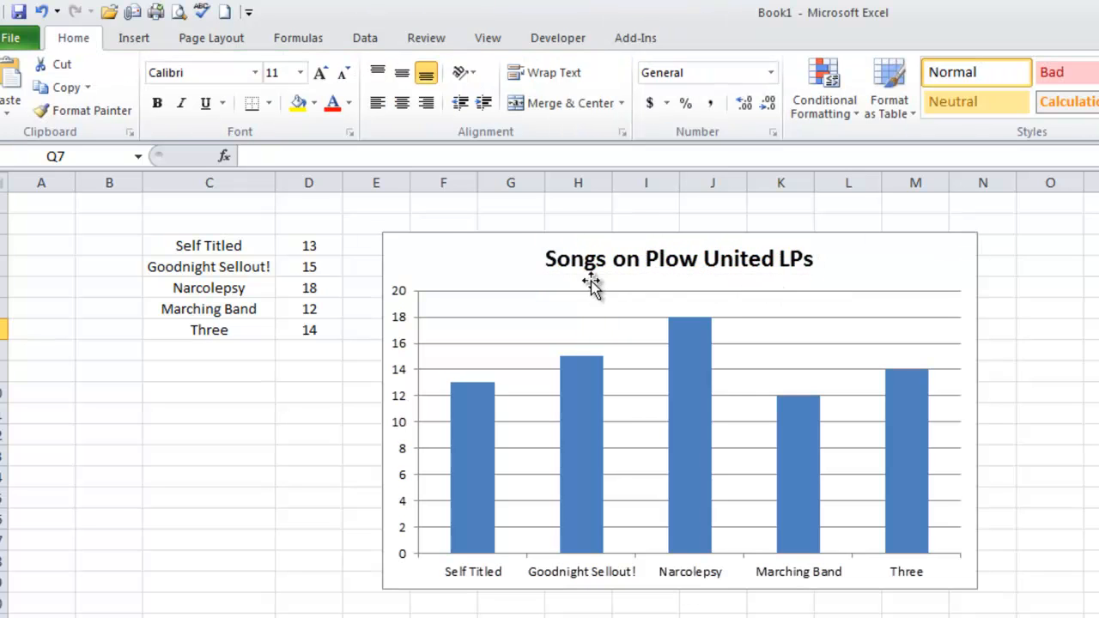
Increase the chart title's font size to 28
{"action": "left_click", "coordinate": [574, 249]}
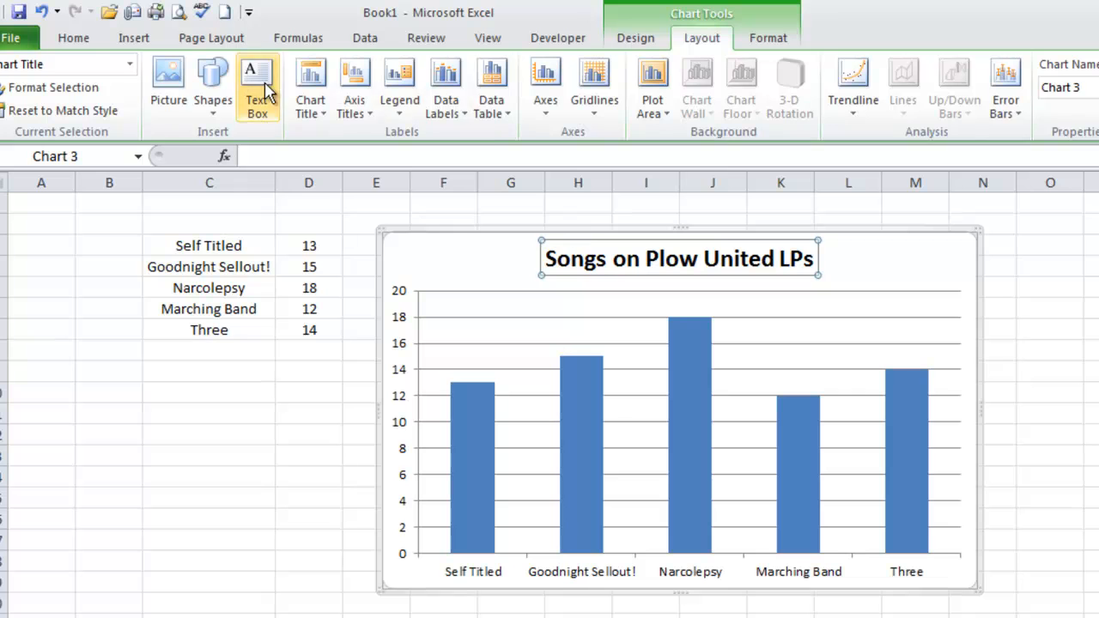
{"action": "left_click", "coordinate": [73, 43]}
{"action": "left_click", "coordinate": [319, 73]}
{"action": "left_click", "coordinate": [320, 73]}
{"action": "left_click", "coordinate": [320, 73]}
{"action": "left_click", "coordinate": [320, 73]}
{"action": "left_click", "coordinate": [320, 73]}
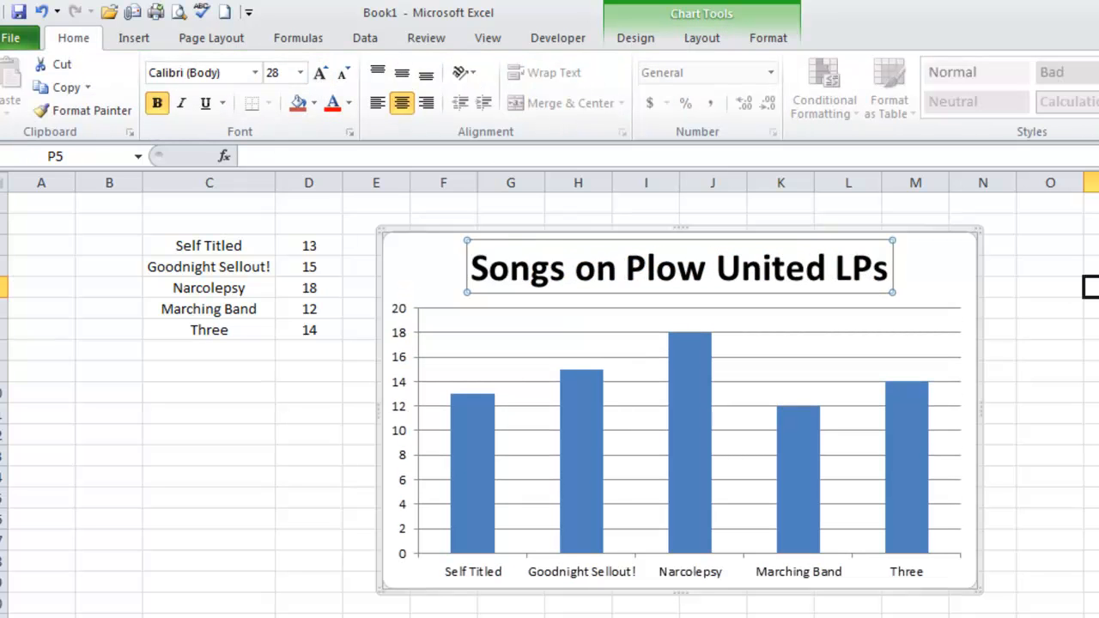
{"action": "left_click", "coordinate": [1093, 288]}
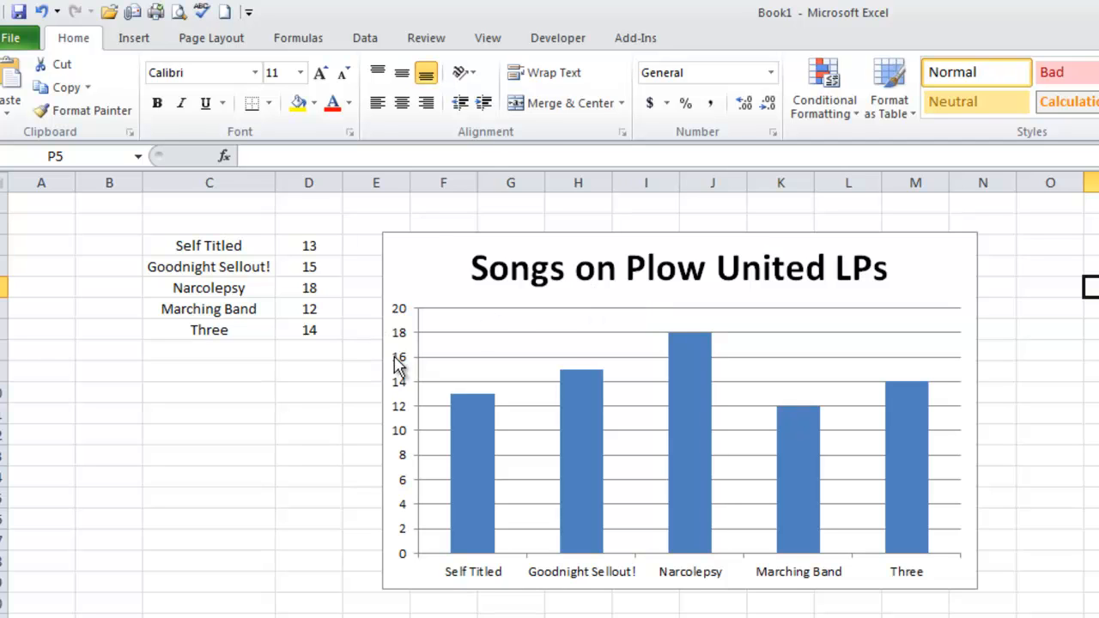
Add a primary vertical axis title to the chart using the Horizontal Title option
{"action": "left_click", "coordinate": [502, 347]}
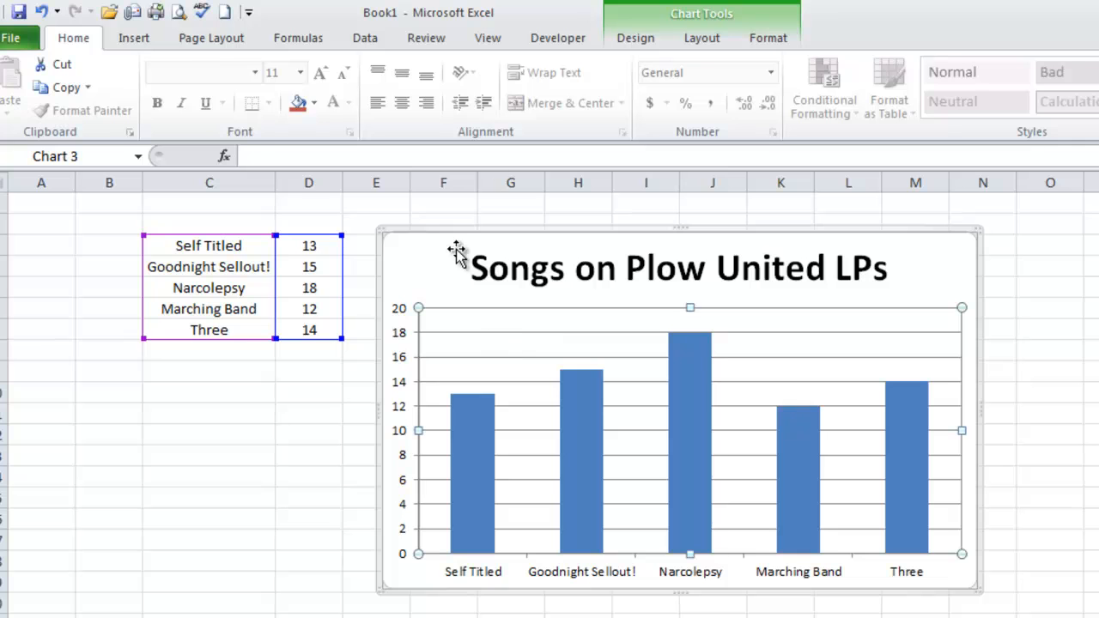
{"action": "left_click", "coordinate": [701, 41]}
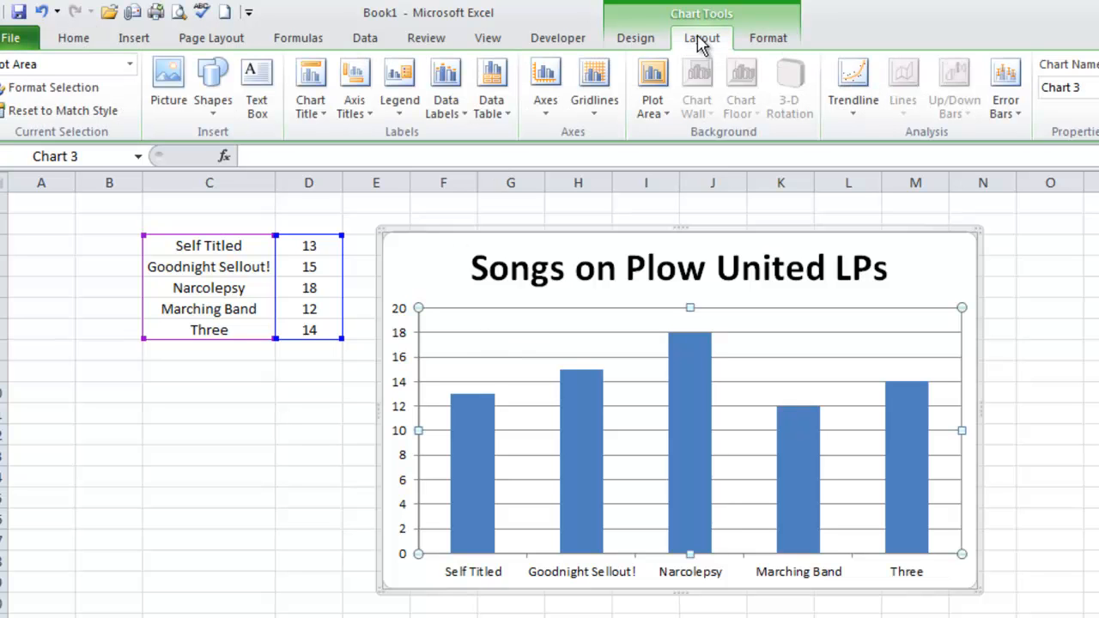
{"action": "left_click", "coordinate": [352, 115]}
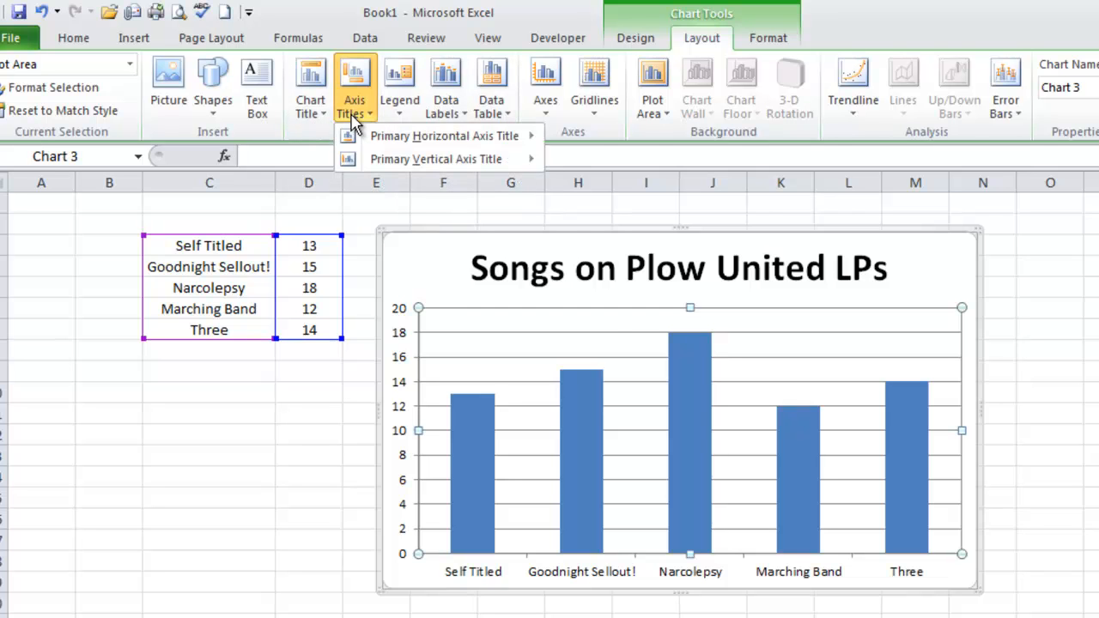
{"action": "mouse_move", "coordinate": [392, 169]}
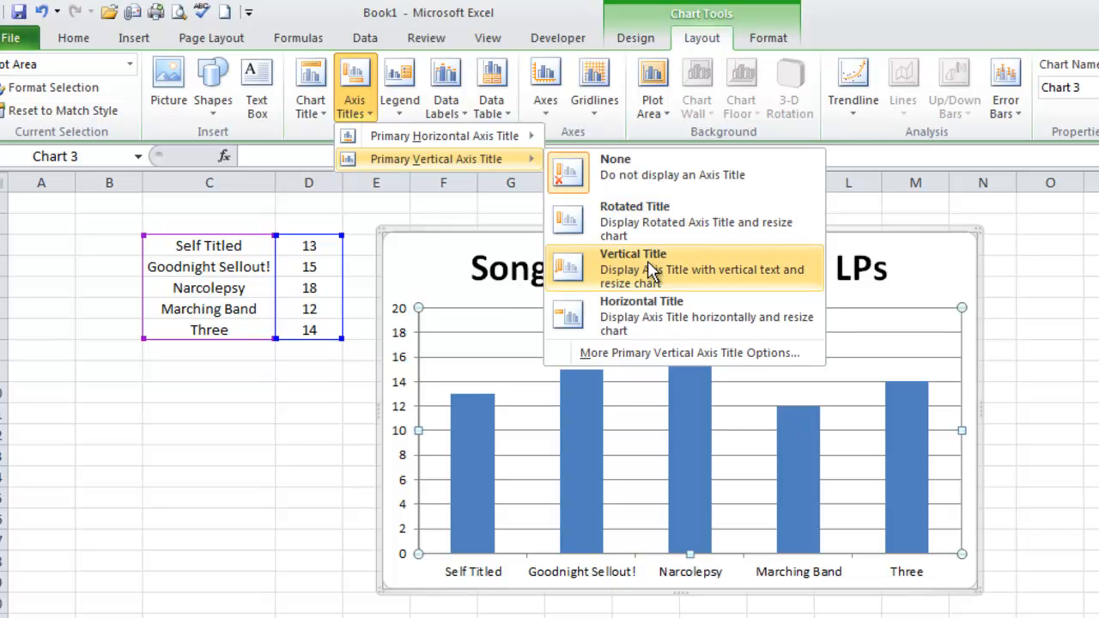
{"action": "left_click", "coordinate": [650, 310]}
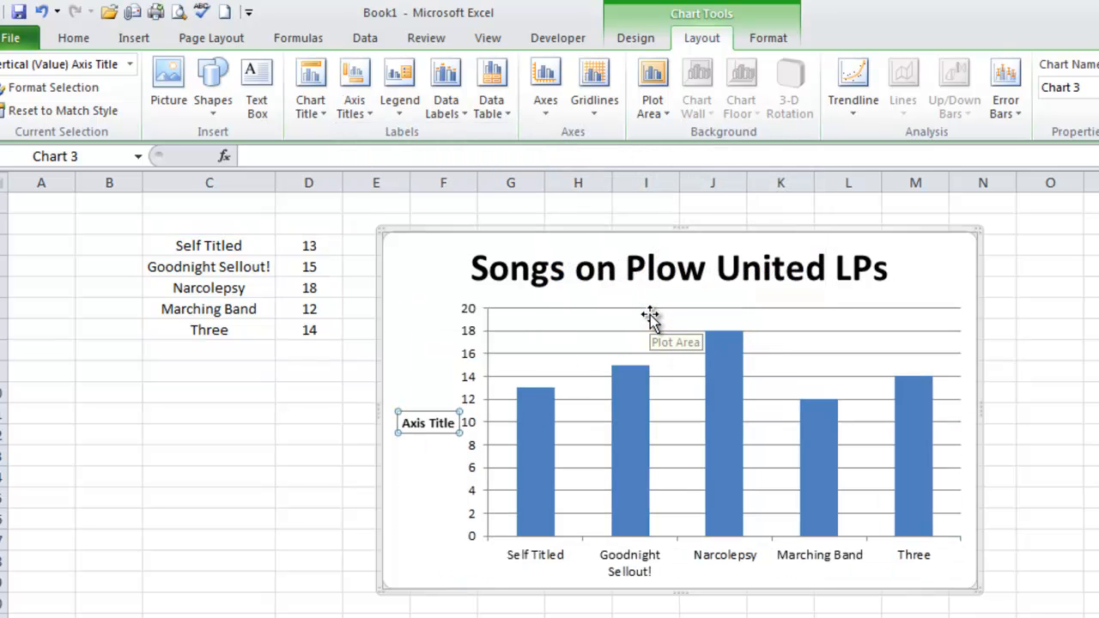
Replace the vertical axis title's placeholder text with "Number of Songs"
{"action": "double_click", "coordinate": [412, 425]}
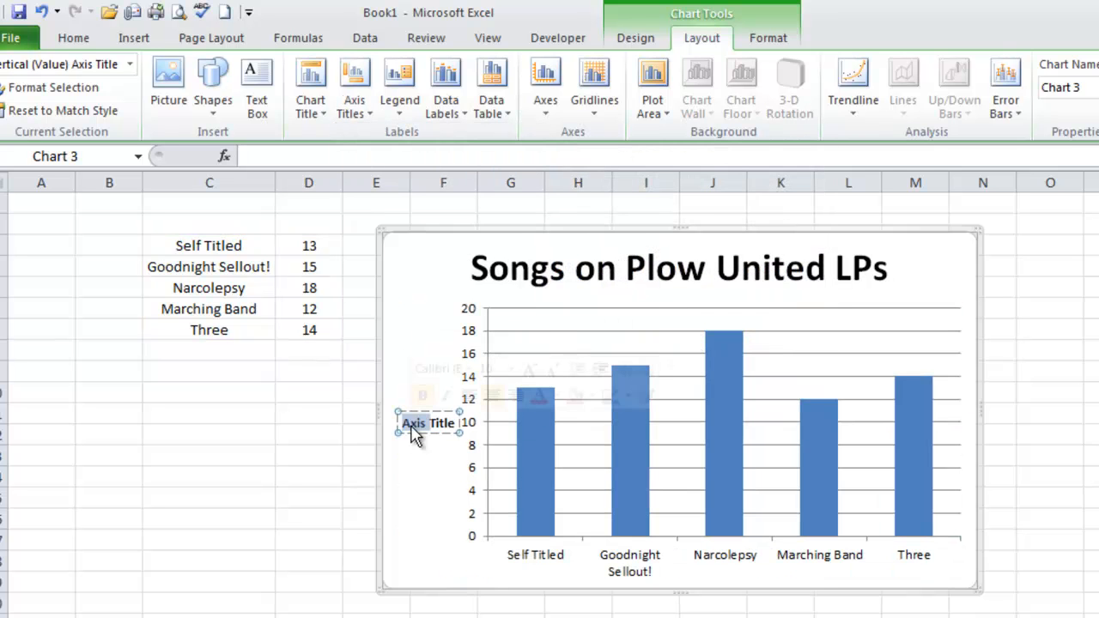
{"action": "type", "text": "Songs"}
{"action": "key", "text": "BackSpace"}
{"action": "key", "text": "BackSpace"}
{"action": "key", "text": "BackSpace"}
{"action": "key", "text": "BackSpace"}
{"action": "key", "text": "BackSpace"}
{"action": "type", "text": "Number of So"}
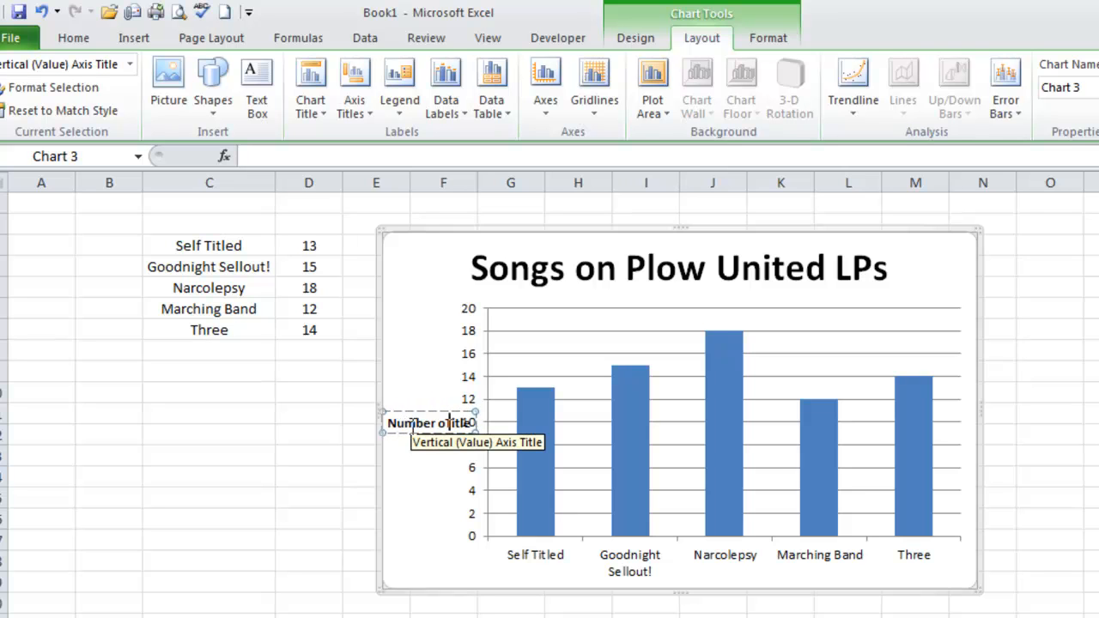
{"action": "type", "text": "ngs"}
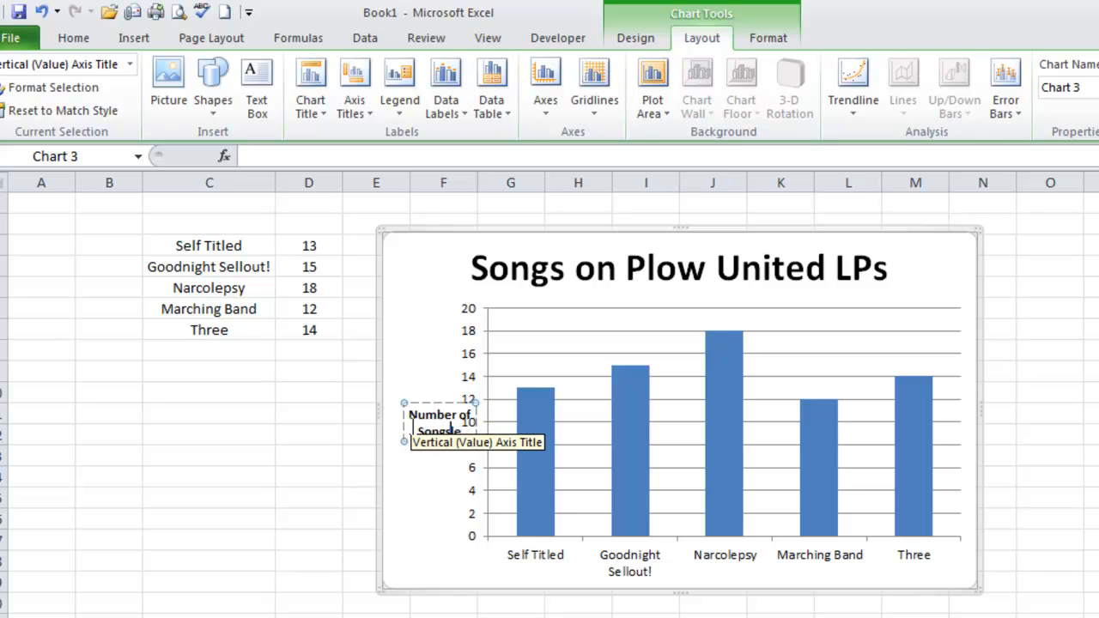
{"action": "key", "text": "Delete"}
{"action": "key", "text": "Delete"}
{"action": "key", "text": "Delete"}
{"action": "key", "text": "Delete"}
{"action": "key", "text": "Delete"}
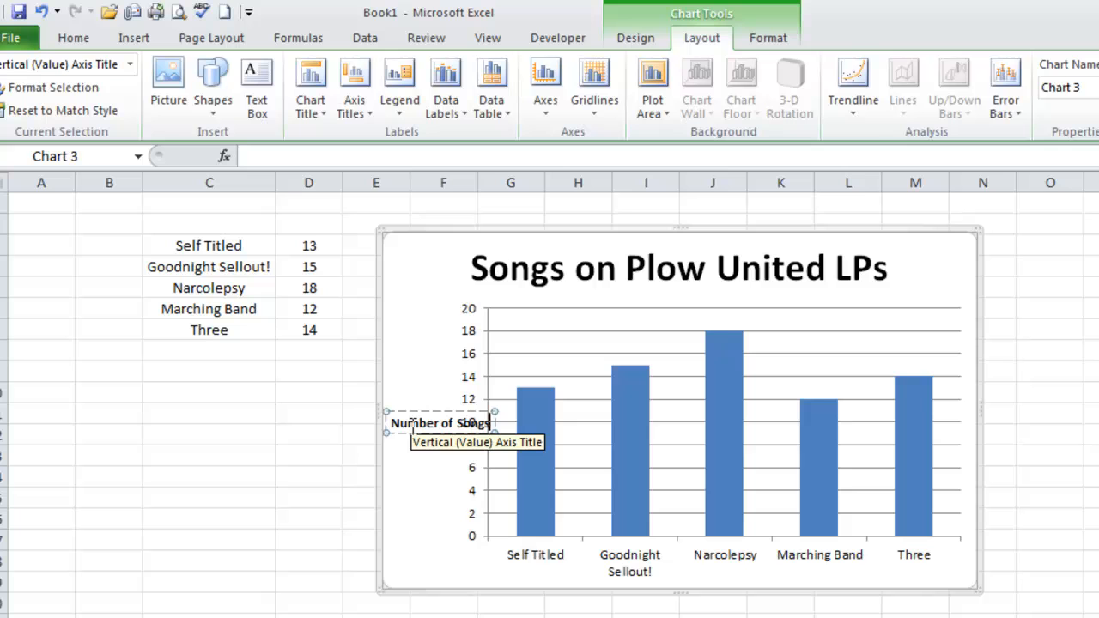
{"action": "left_click", "coordinate": [453, 494]}
Move the vertical axis title up beside the axis values 16 and 18, and make the horizontal axis labels bold
{"action": "left_click", "coordinate": [431, 421]}
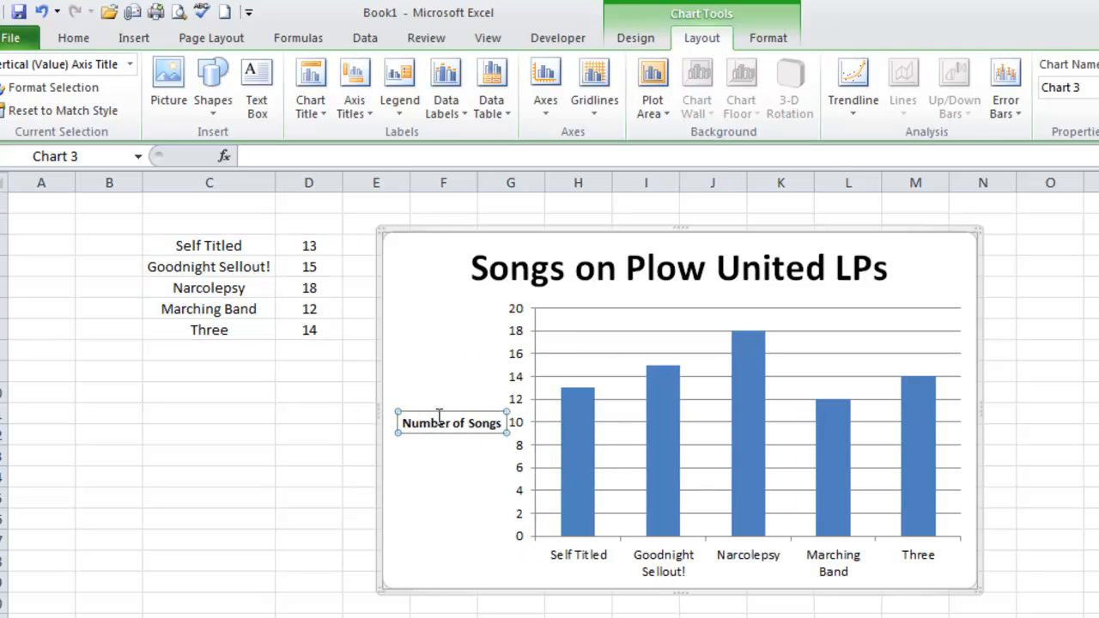
{"action": "left_click_drag", "start_coordinate": [441, 410], "coordinate": [432, 333]}
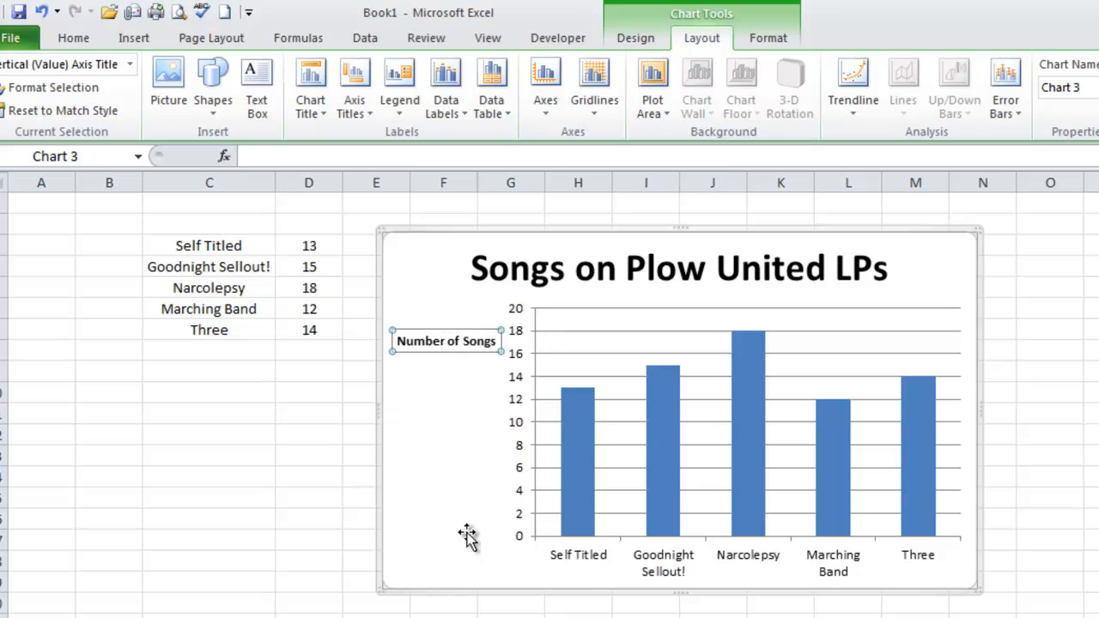
{"action": "left_click", "coordinate": [676, 582]}
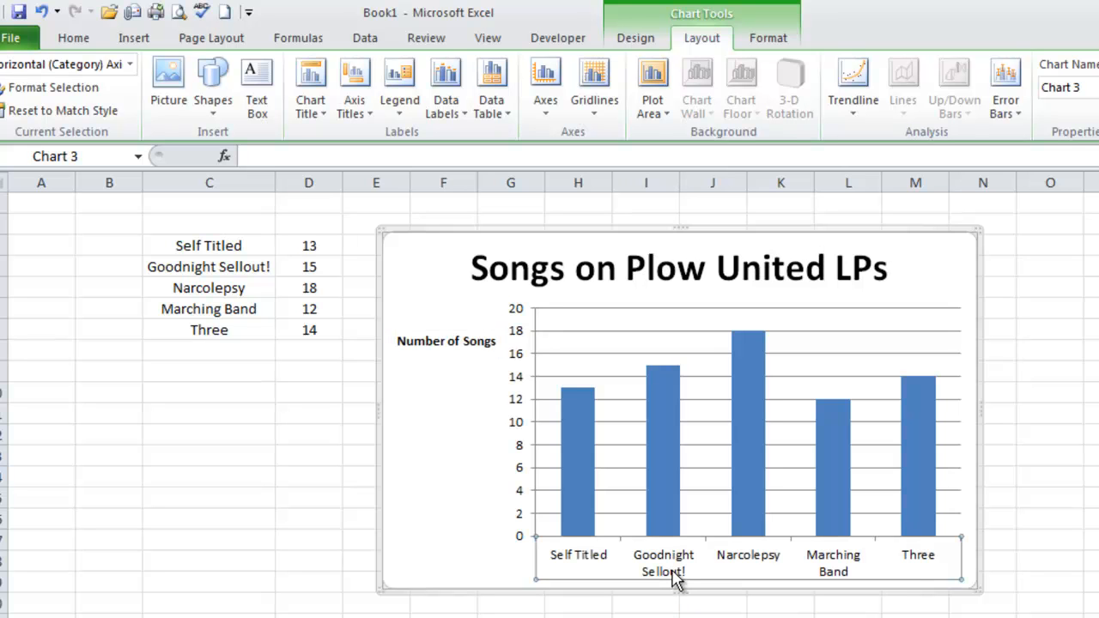
{"action": "key", "text": "ctrl+b"}
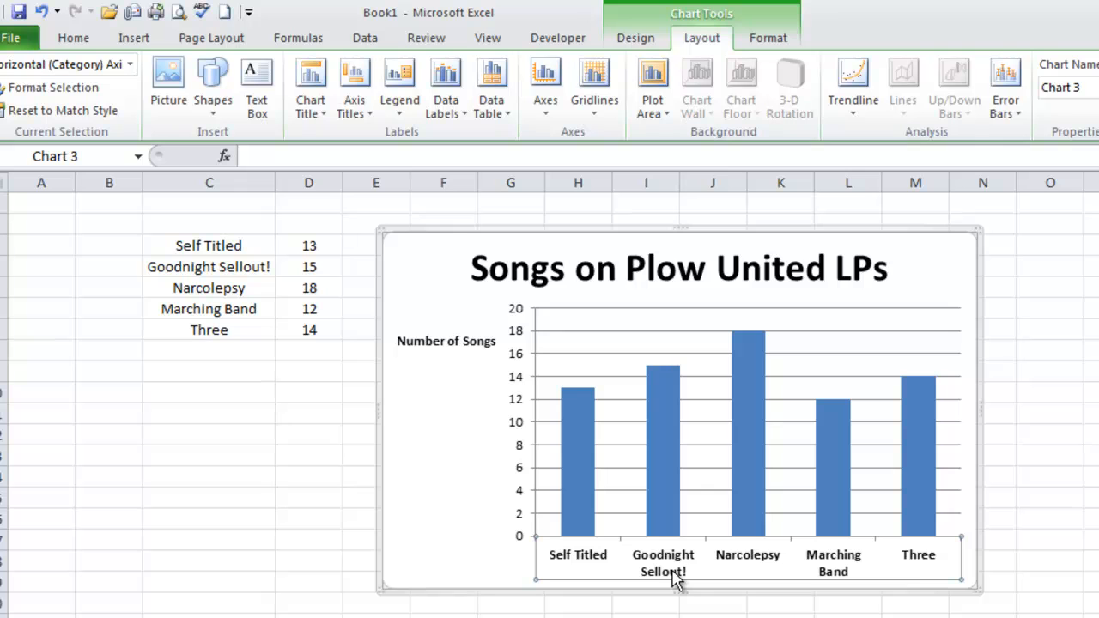
Add a primary horizontal axis title below the axis reading "Album Name"
{"action": "left_click", "coordinate": [376, 112]}
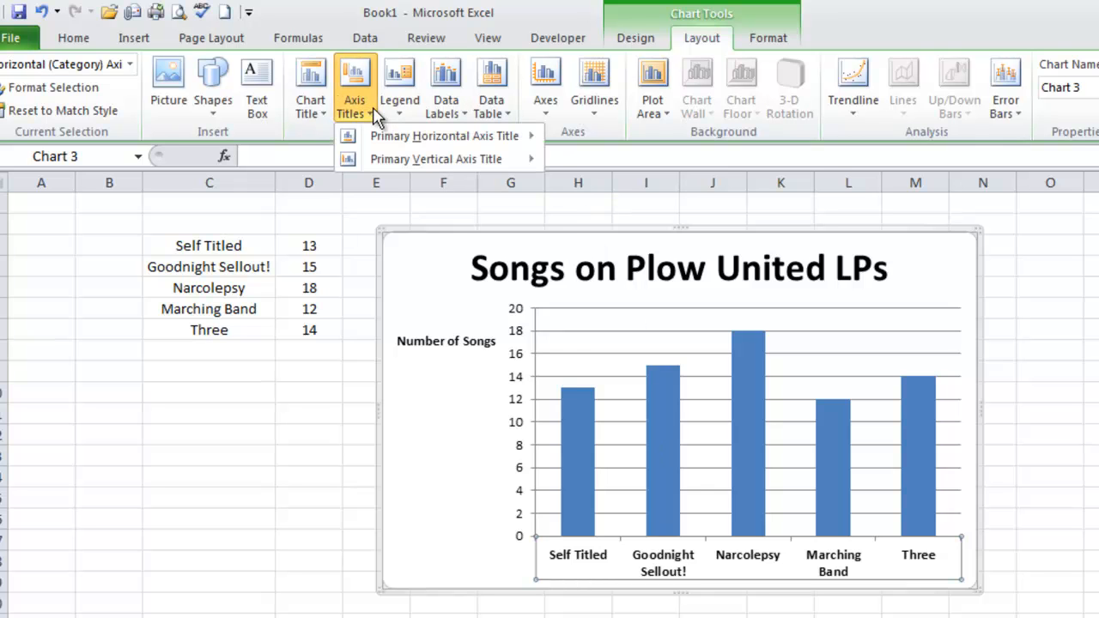
{"action": "mouse_move", "coordinate": [404, 135]}
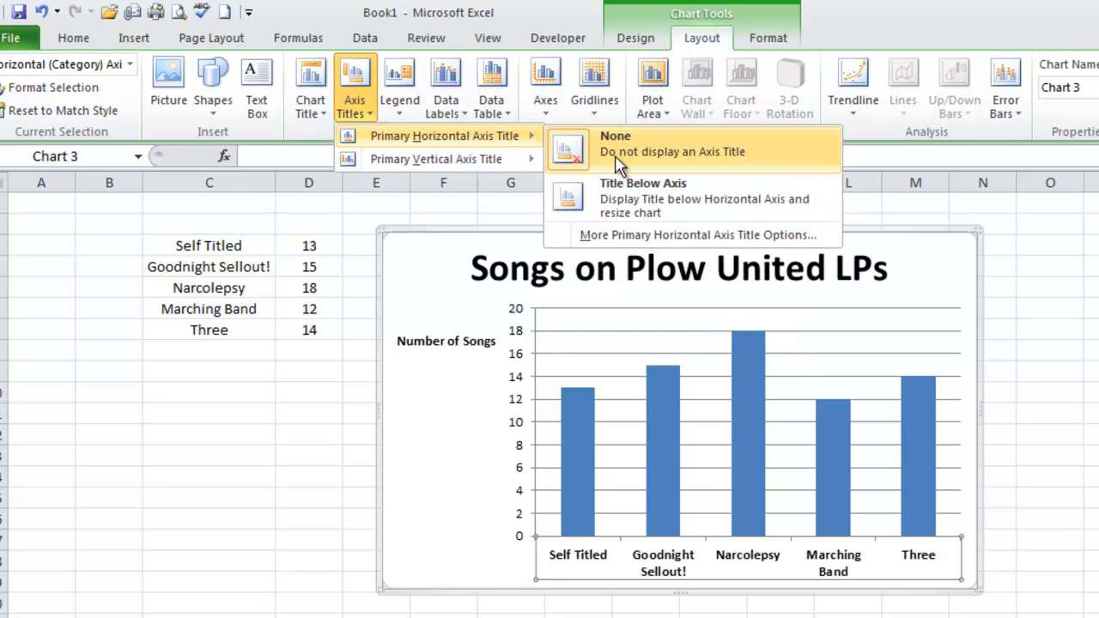
{"action": "left_click", "coordinate": [608, 215]}
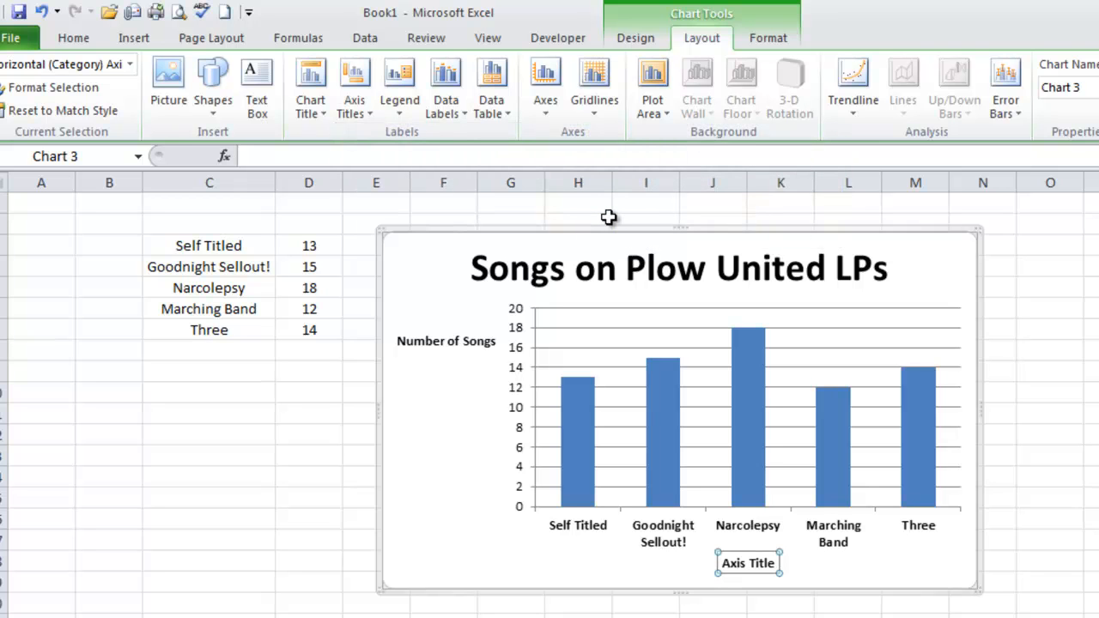
{"action": "type", "text": "Album, Name"}
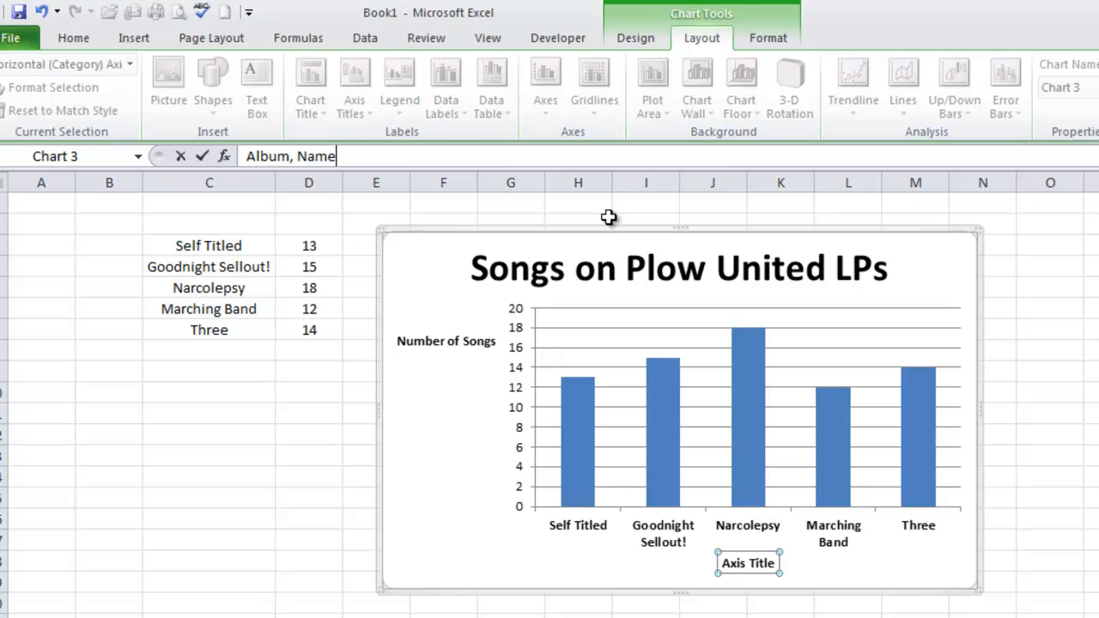
{"action": "key", "text": "Return"}
{"action": "left_click", "coordinate": [292, 157]}
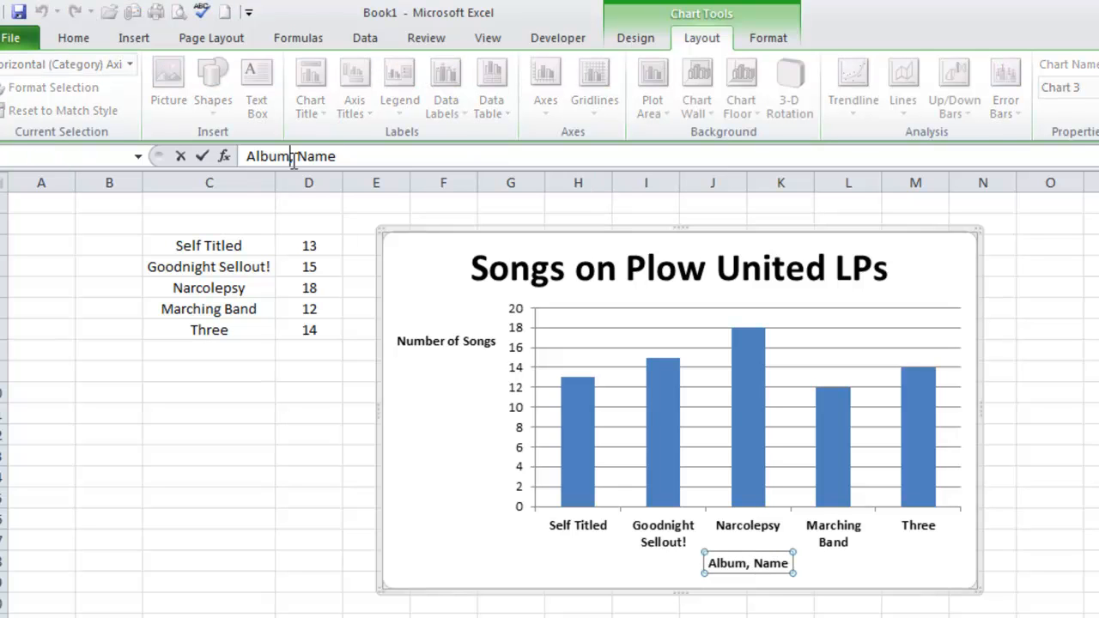
{"action": "key", "text": "BackSpace"}
{"action": "left_click", "coordinate": [880, 610]}
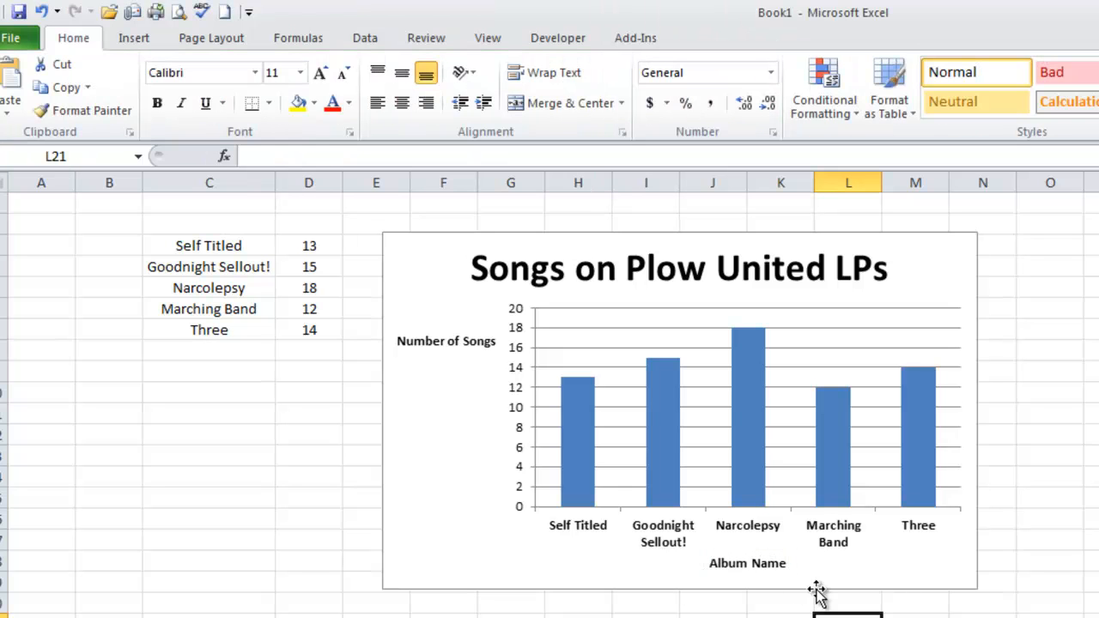
Move the horizontal axis title along the axis until it sits beneath the "Three" label
{"action": "left_click", "coordinate": [740, 564]}
{"action": "left_click_drag", "start_coordinate": [762, 554], "coordinate": [921, 558]}
Set the font size of the chart's horizontal axis labels to 11
{"action": "left_click", "coordinate": [854, 543]}
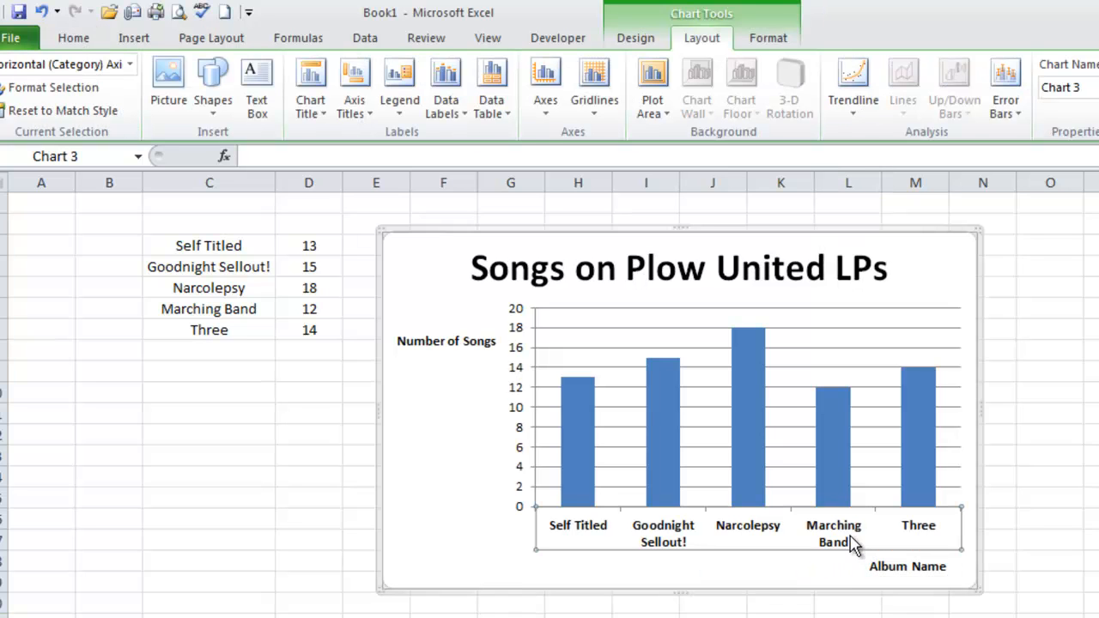
{"action": "left_click", "coordinate": [76, 38]}
{"action": "left_click", "coordinate": [326, 76]}
{"action": "left_click", "coordinate": [328, 75]}
{"action": "left_click", "coordinate": [330, 76]}
{"action": "left_click", "coordinate": [331, 74]}
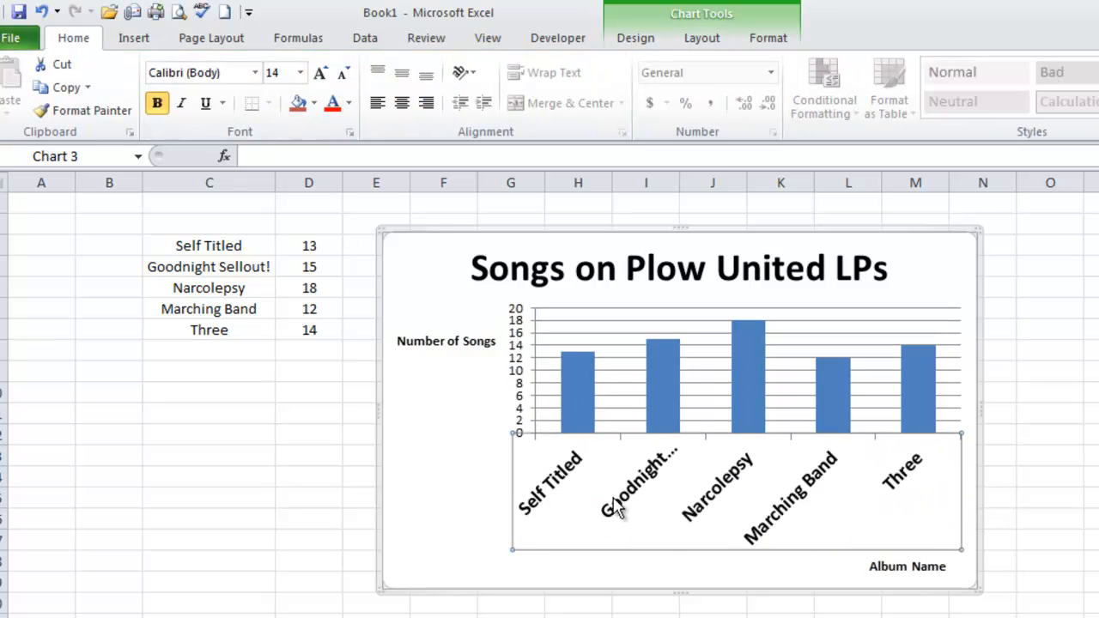
{"action": "left_click", "coordinate": [342, 78]}
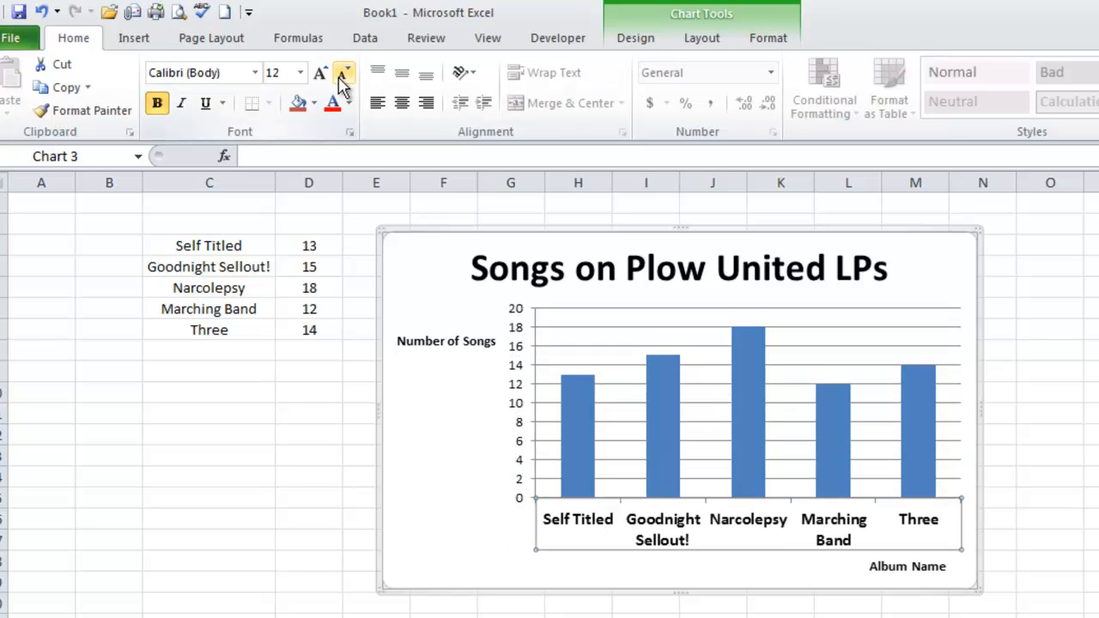
{"action": "left_click", "coordinate": [343, 75]}
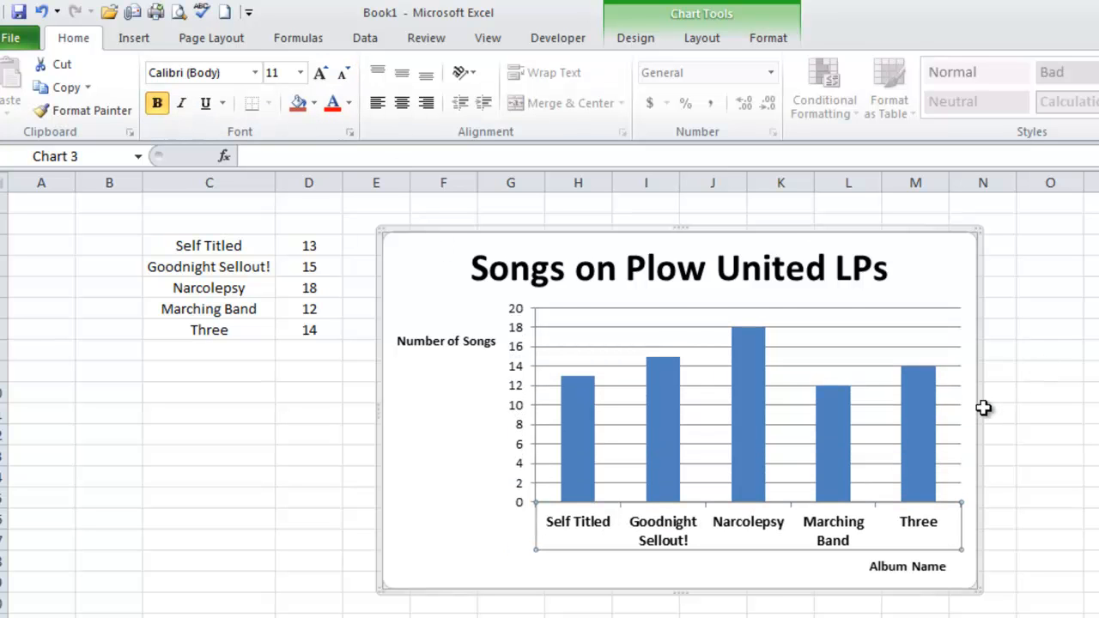
Widen the chart to reach into column P, and move the "Album Name" axis title beneath the "Narcolepsy" label
{"action": "left_click_drag", "start_coordinate": [979, 411], "coordinate": [1097, 407]}
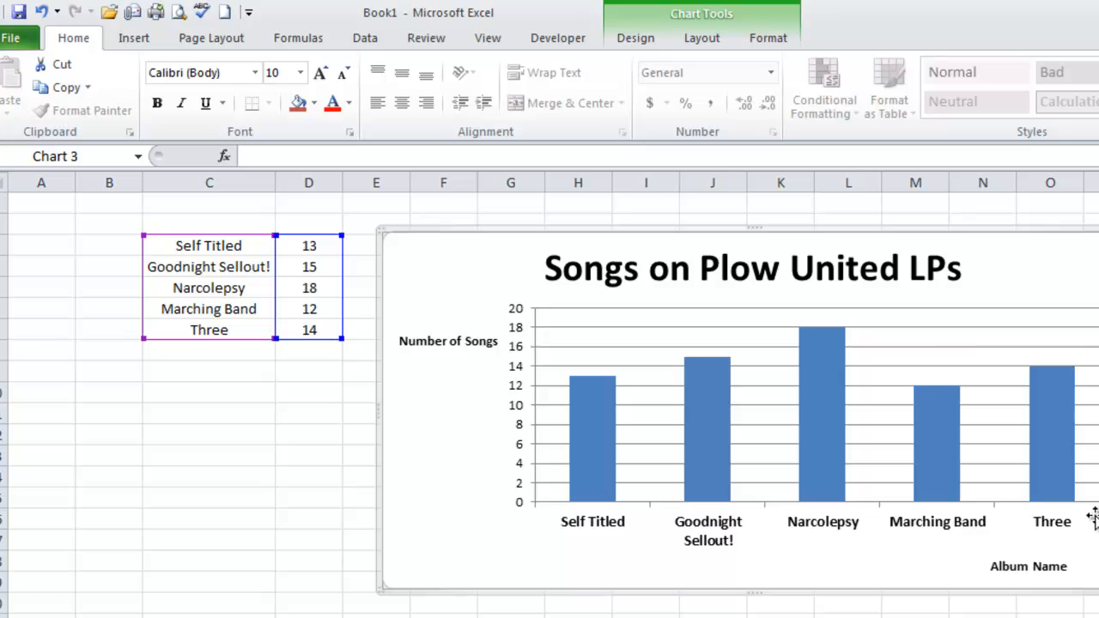
{"action": "left_click", "coordinate": [1022, 571]}
{"action": "left_click_drag", "start_coordinate": [1022, 571], "coordinate": [812, 556]}
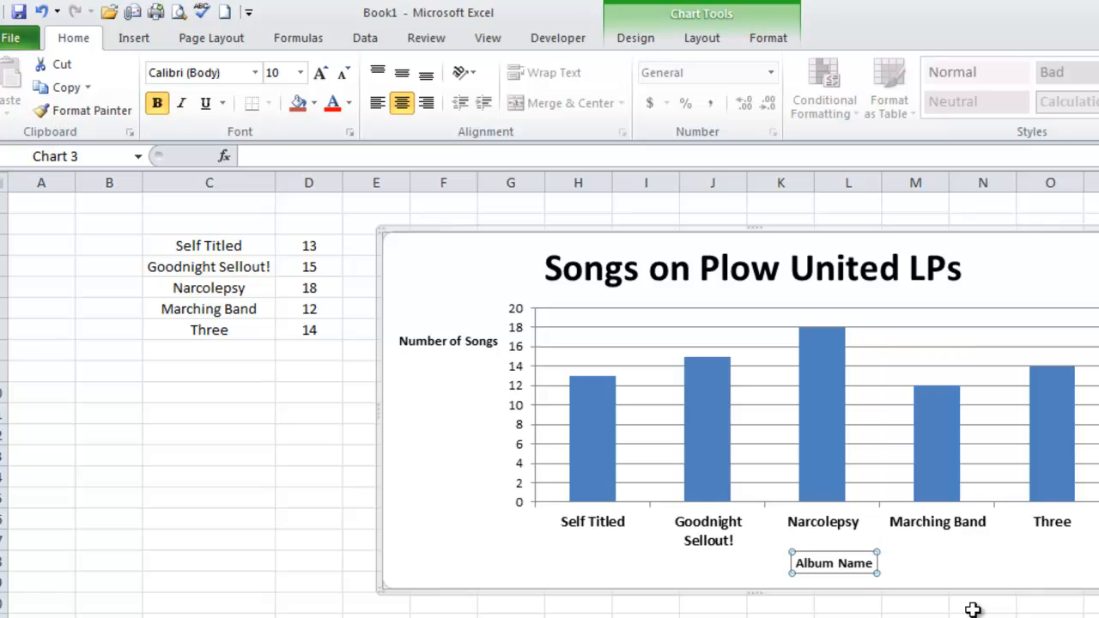
Set the data series' gap width to 0% so the columns touch each other
{"action": "mouse_move", "coordinate": [841, 491]}
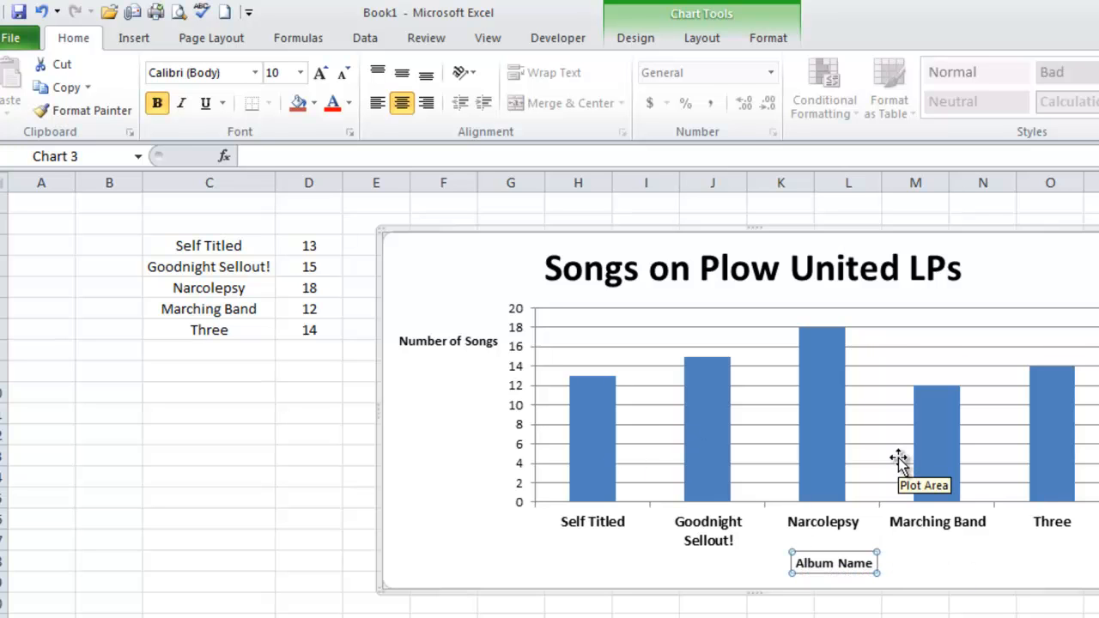
{"action": "left_click", "coordinate": [818, 403]}
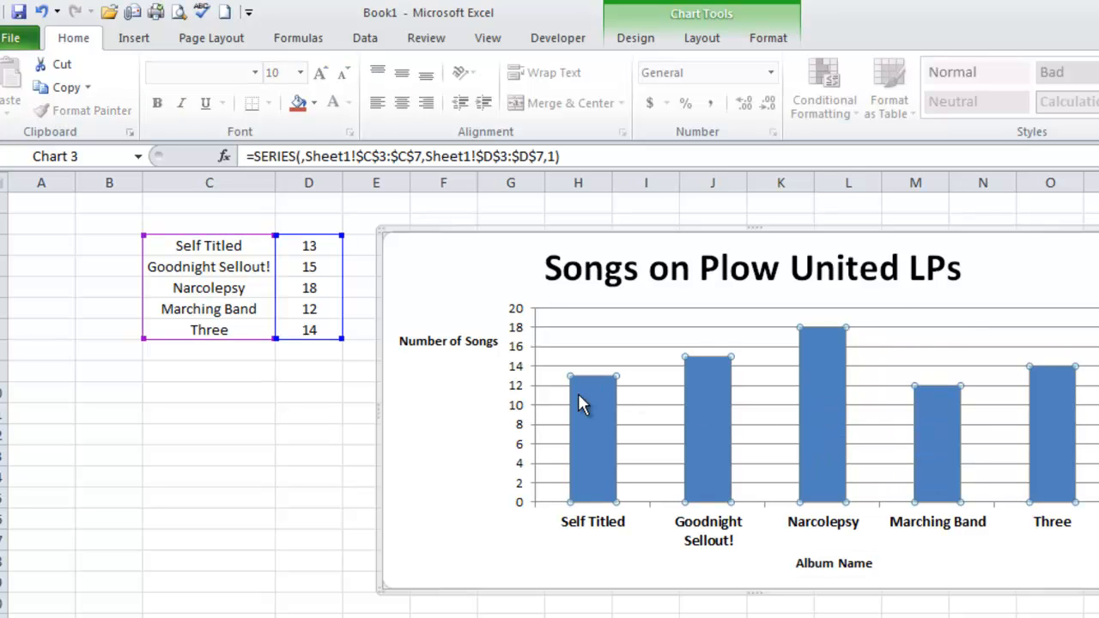
{"action": "right_click", "coordinate": [814, 413]}
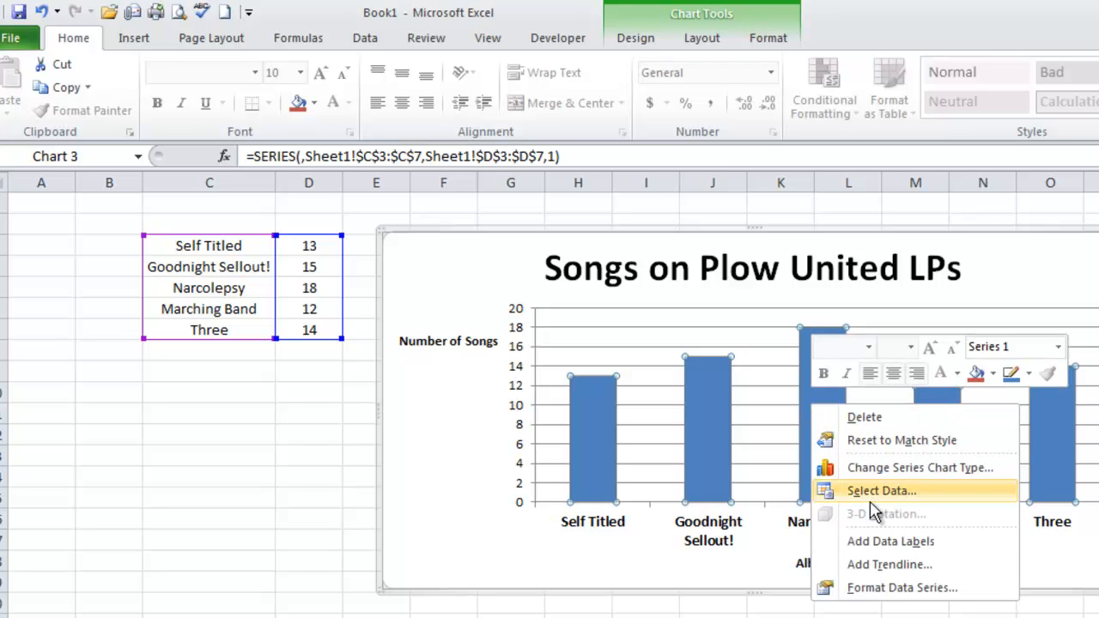
{"action": "left_click", "coordinate": [894, 594]}
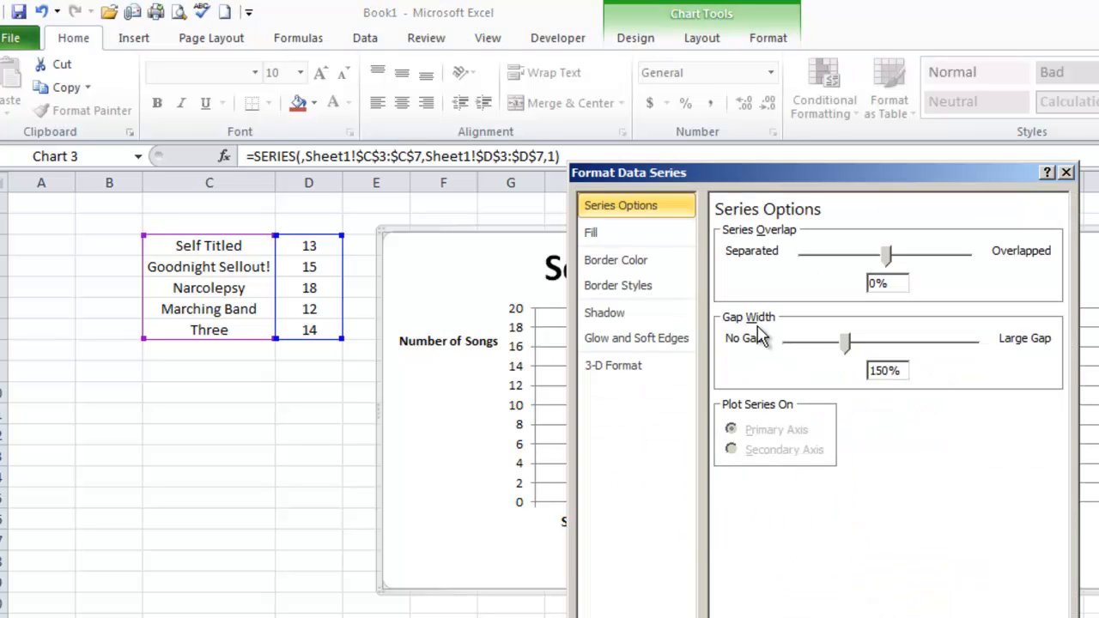
{"action": "left_click_drag", "start_coordinate": [844, 346], "coordinate": [778, 359]}
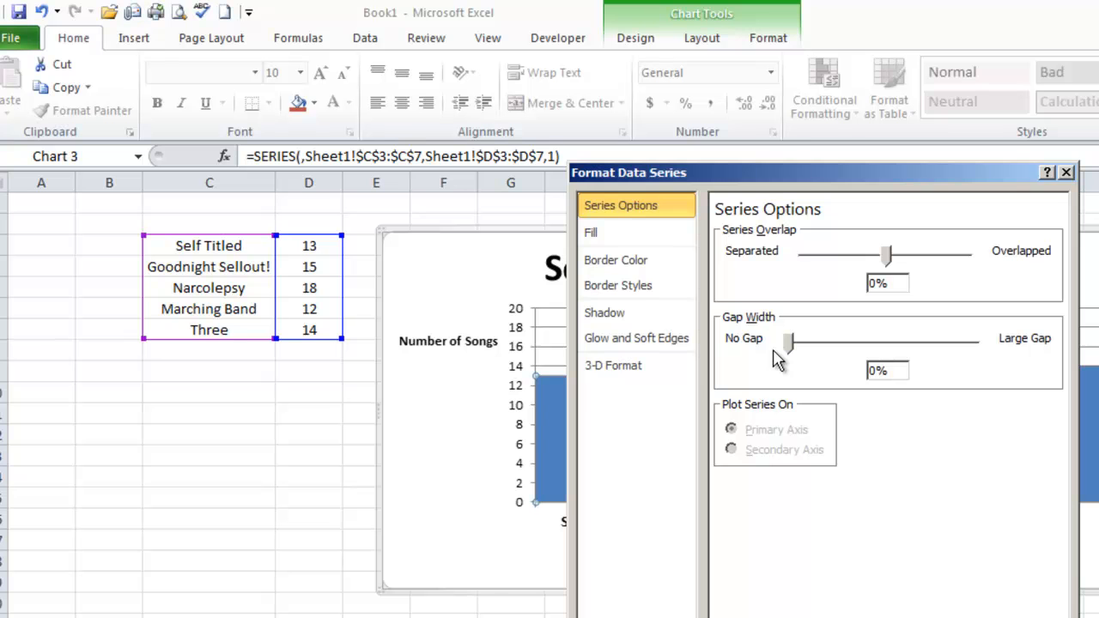
{"action": "left_click_drag", "start_coordinate": [796, 164], "coordinate": [1098, 190]}
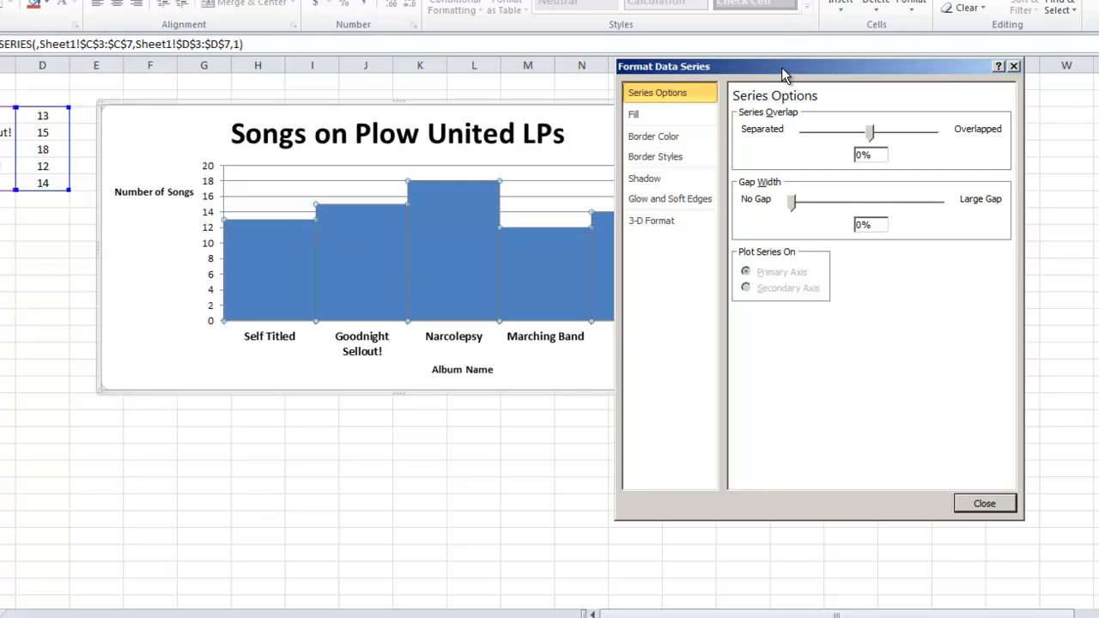
{"action": "left_click_drag", "start_coordinate": [784, 76], "coordinate": [729, 85]}
{"action": "left_click", "coordinate": [927, 512]}
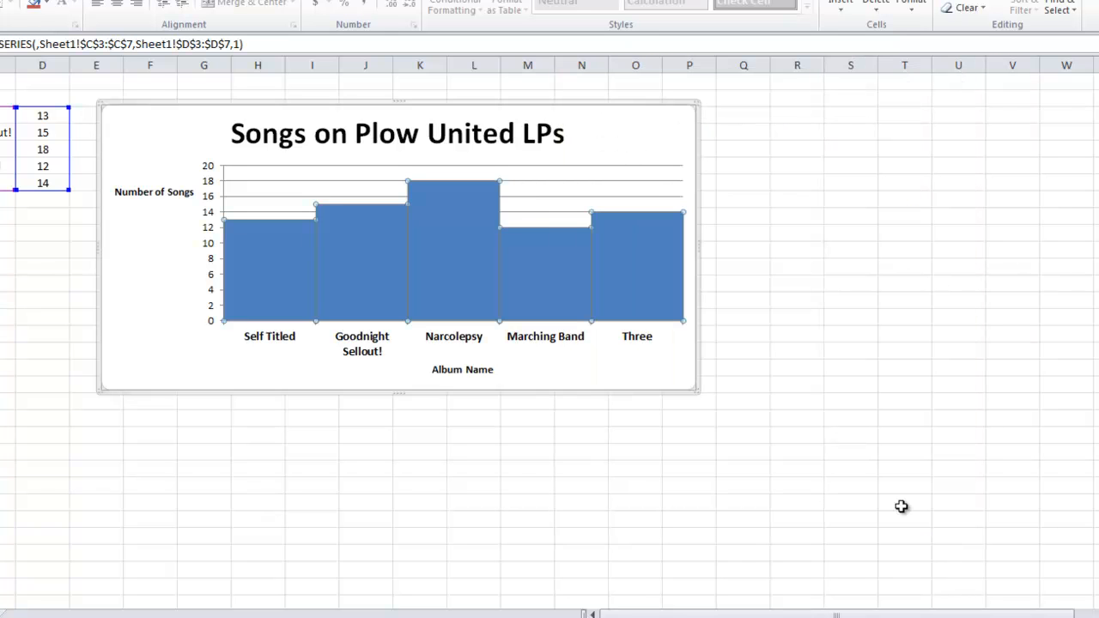
{"action": "left_click", "coordinate": [524, 465]}
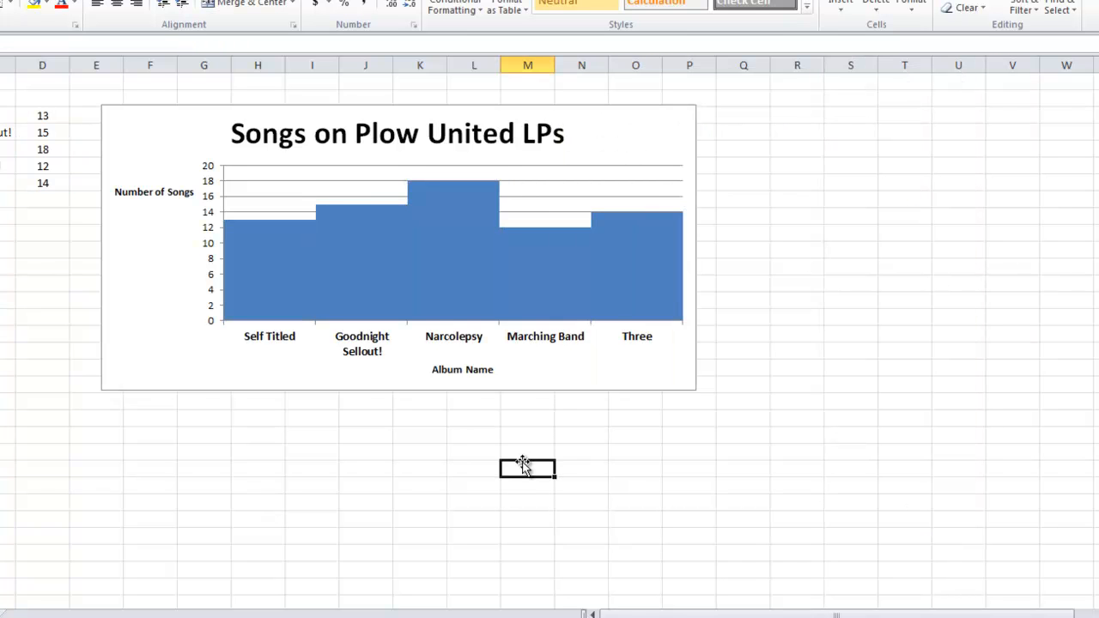
Try adding a data label to the Narcolepsy column alone, and undo it
{"action": "mouse_move", "coordinate": [302, 296]}
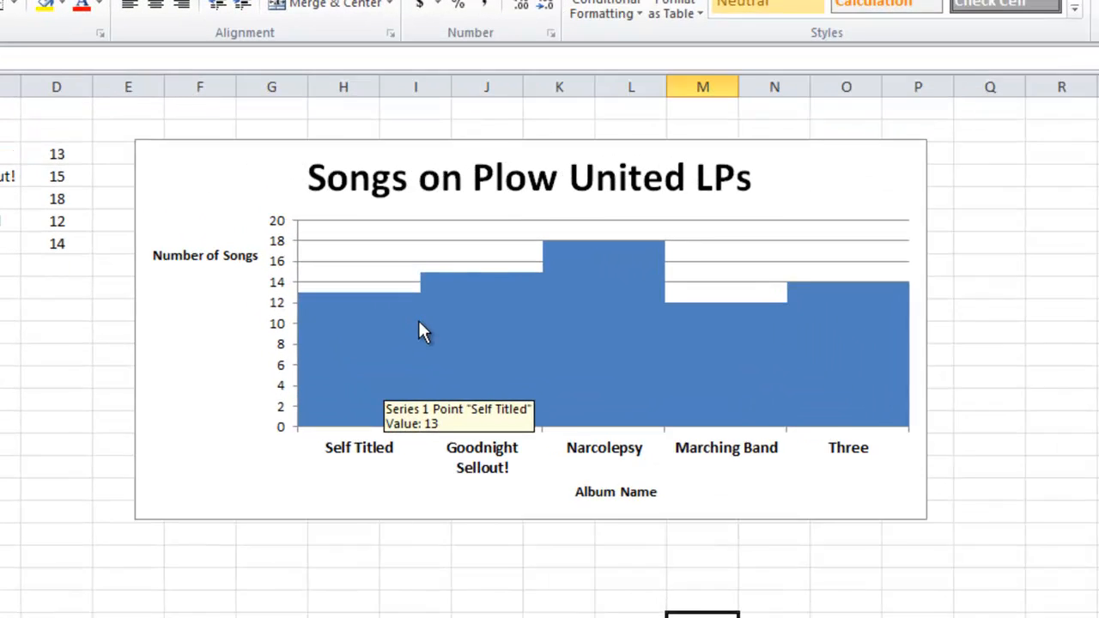
{"action": "left_click", "coordinate": [363, 386]}
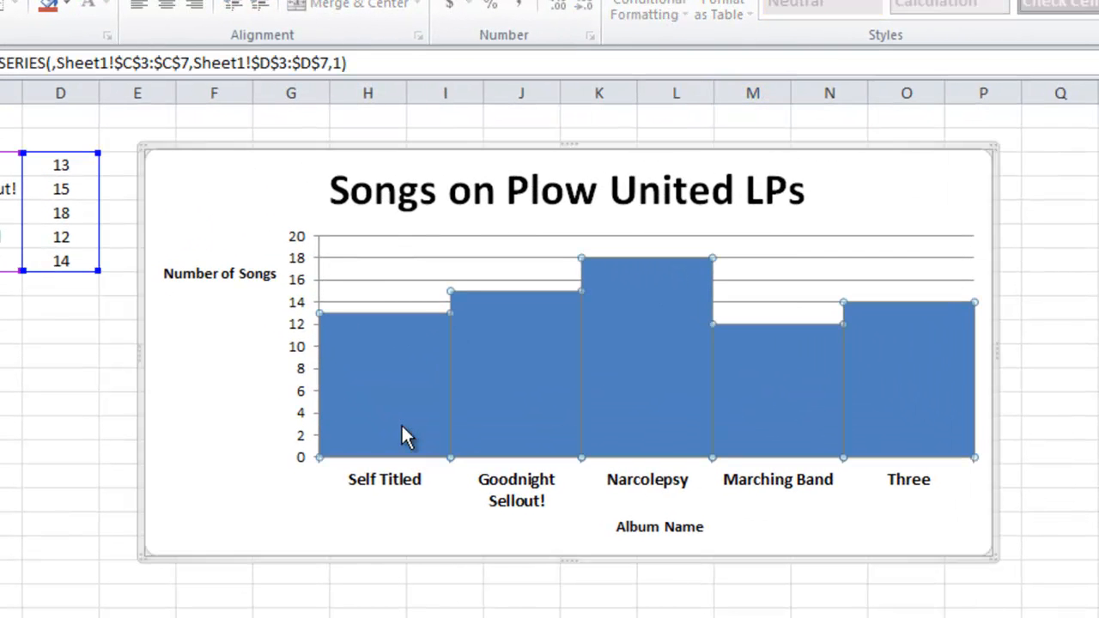
{"action": "left_click", "coordinate": [518, 422]}
{"action": "left_click", "coordinate": [666, 406]}
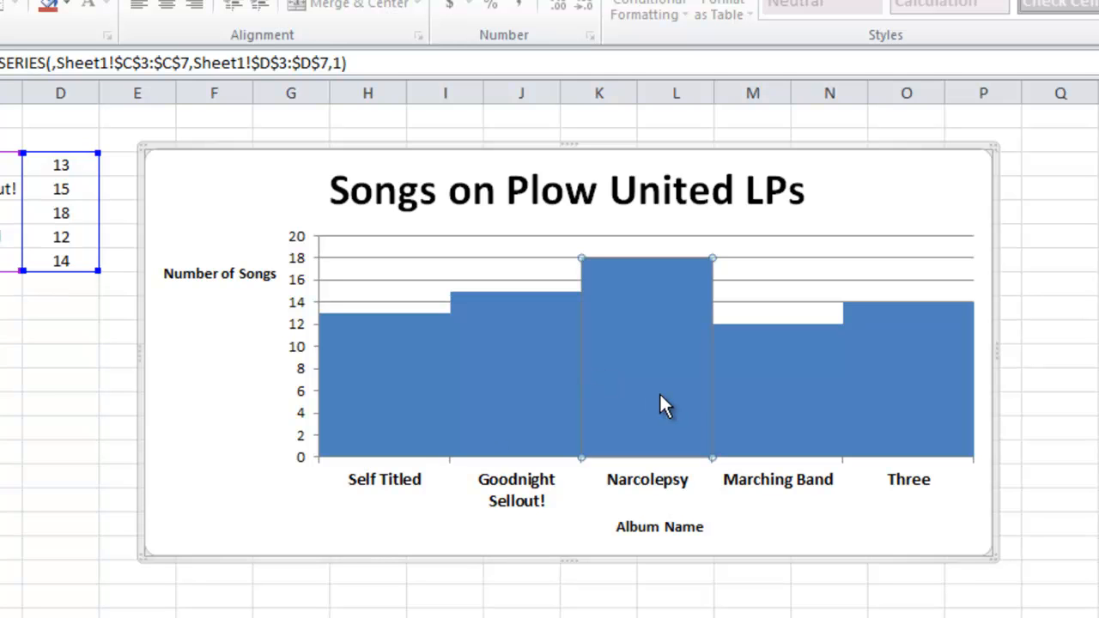
{"action": "right_click", "coordinate": [666, 407]}
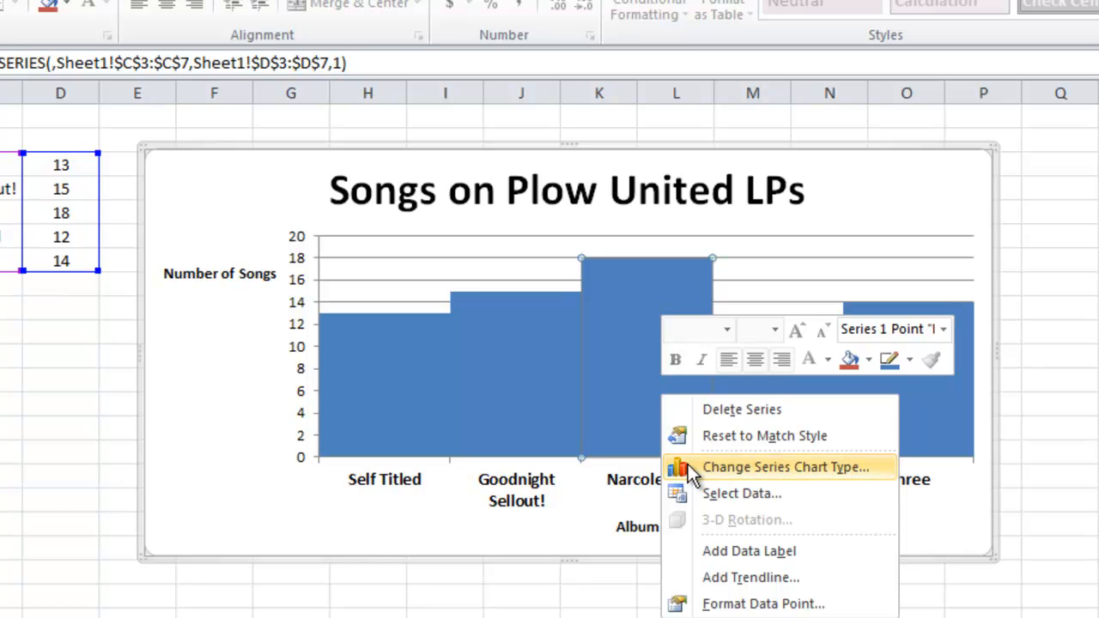
{"action": "left_click", "coordinate": [759, 554]}
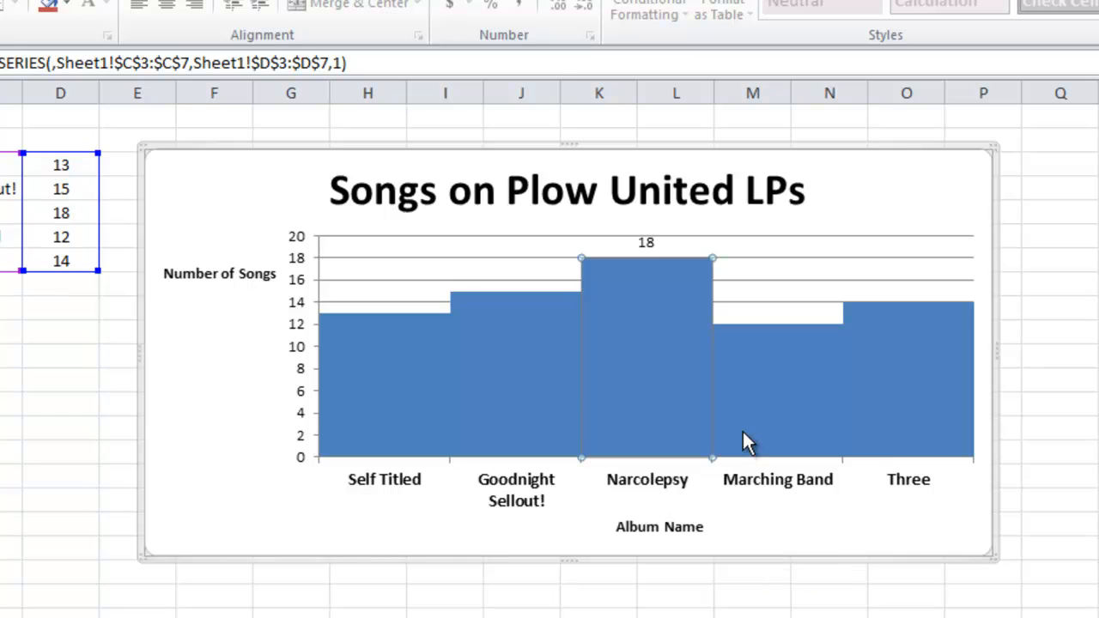
{"action": "key", "text": "ctrl+z"}
{"action": "left_click", "coordinate": [484, 373]}
{"action": "key", "text": "Escape"}
{"action": "key", "text": "Escape"}
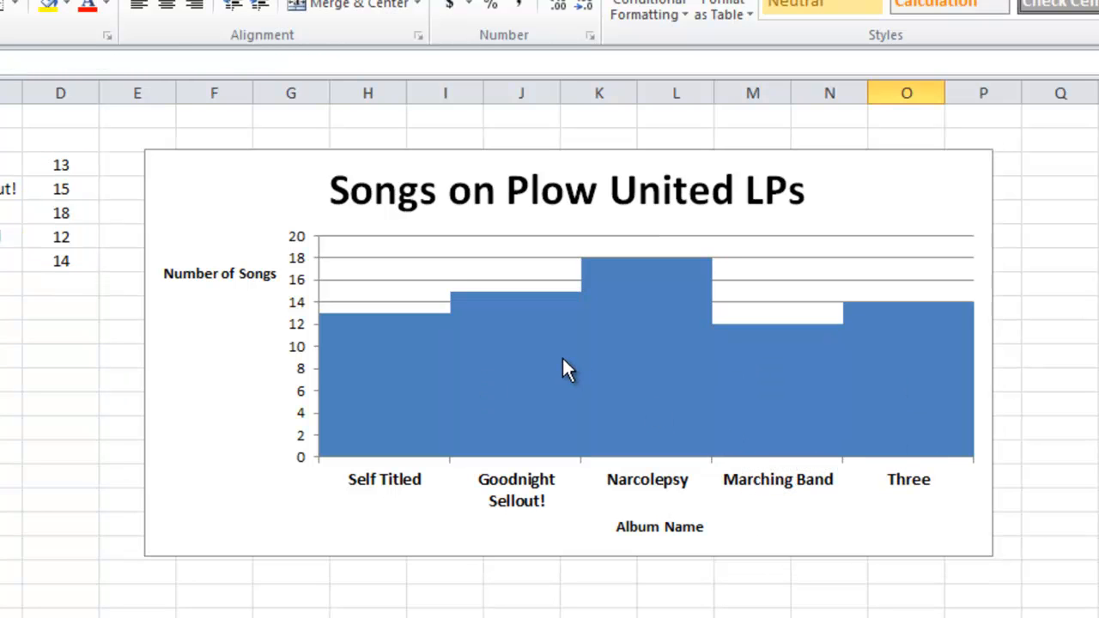
Add data labels to the whole series and make them bold
{"action": "left_click", "coordinate": [644, 359]}
{"action": "right_click", "coordinate": [649, 361]}
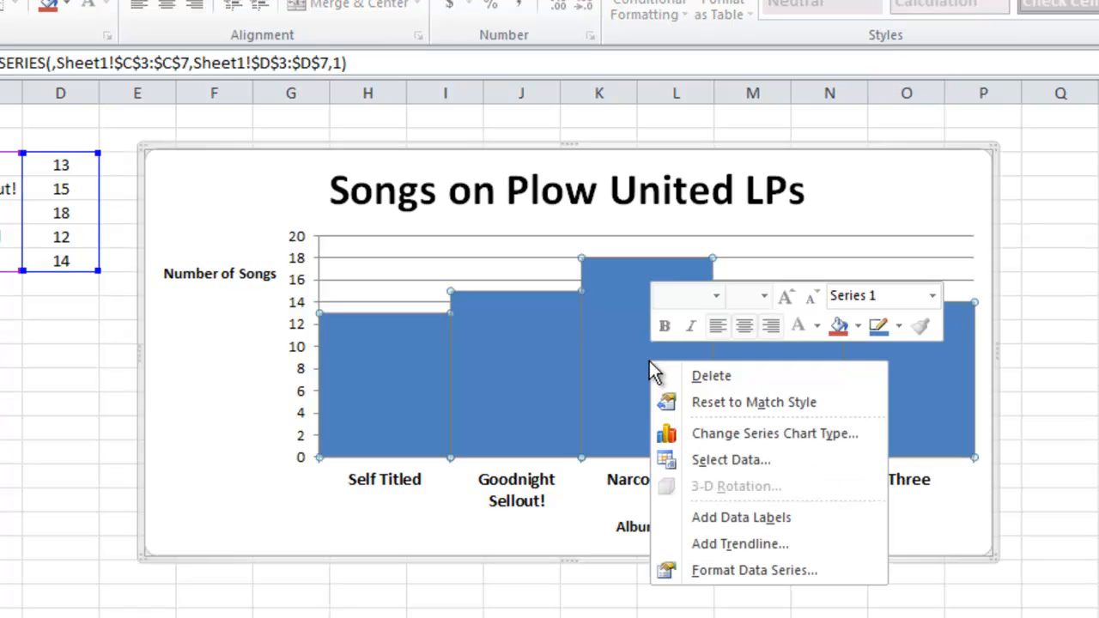
{"action": "left_click", "coordinate": [783, 519]}
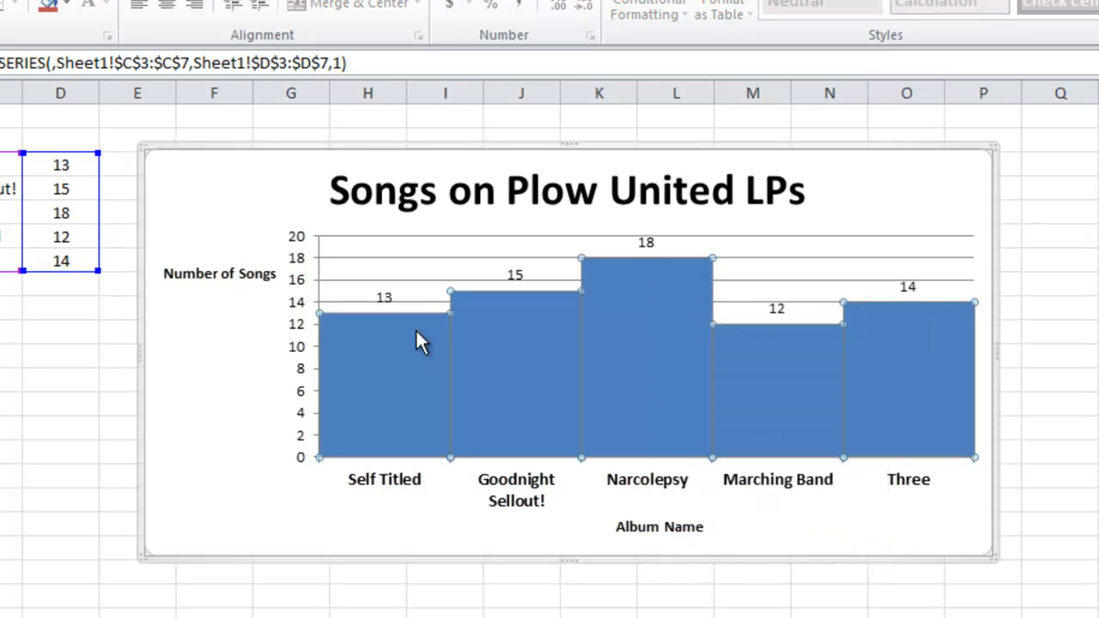
{"action": "left_click", "coordinate": [394, 296]}
{"action": "key", "text": "ctrl+b"}
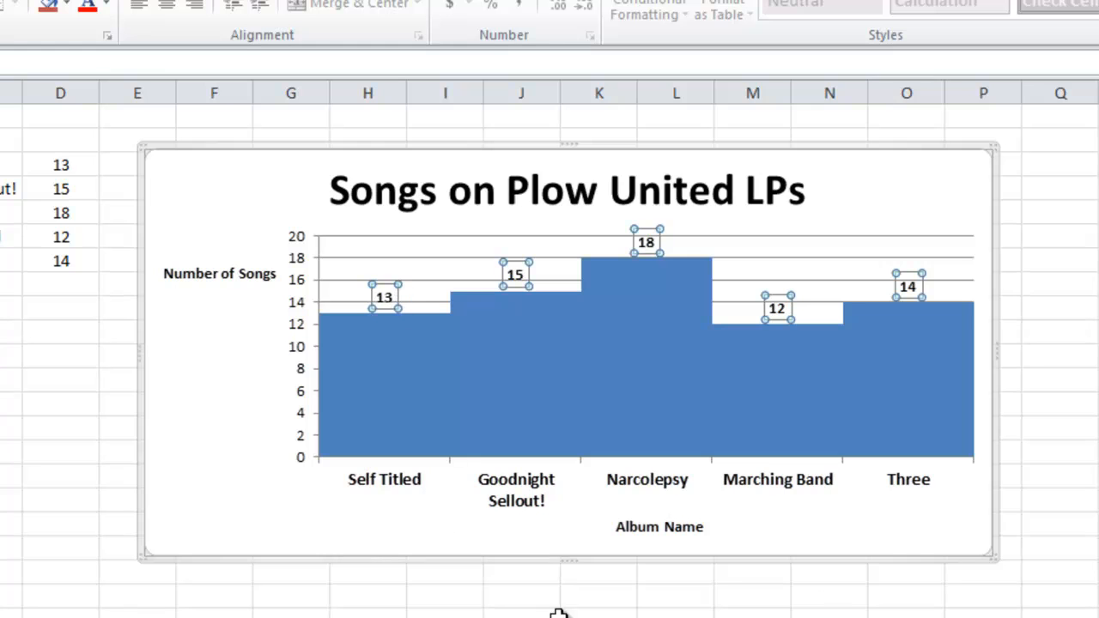
{"action": "left_click", "coordinate": [445, 616]}
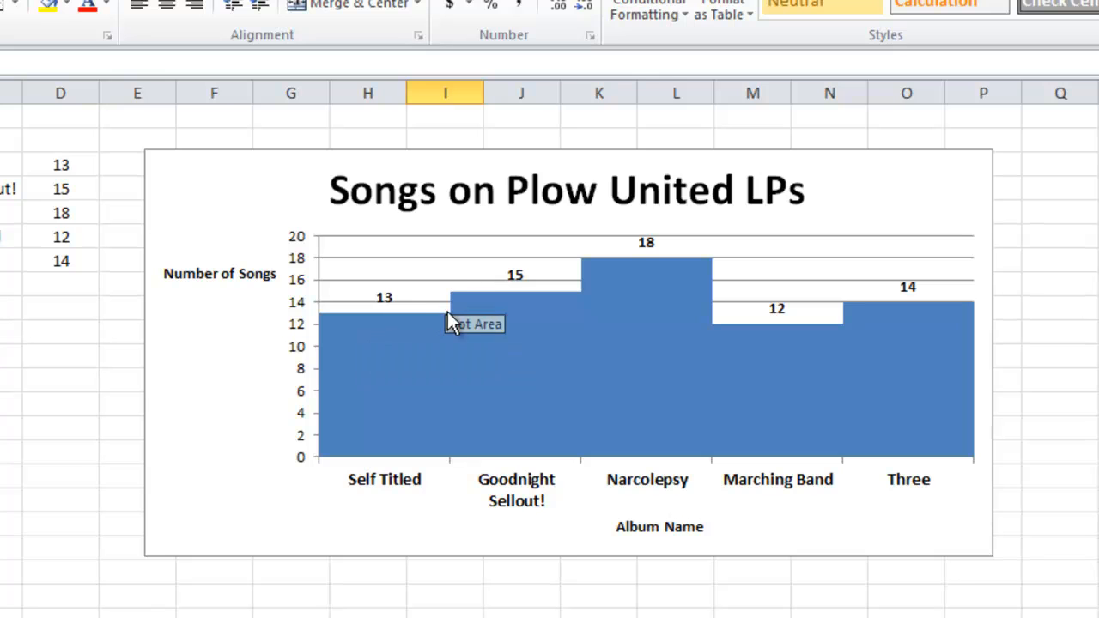
Give the data series a solid black border line
{"action": "right_click", "coordinate": [626, 361]}
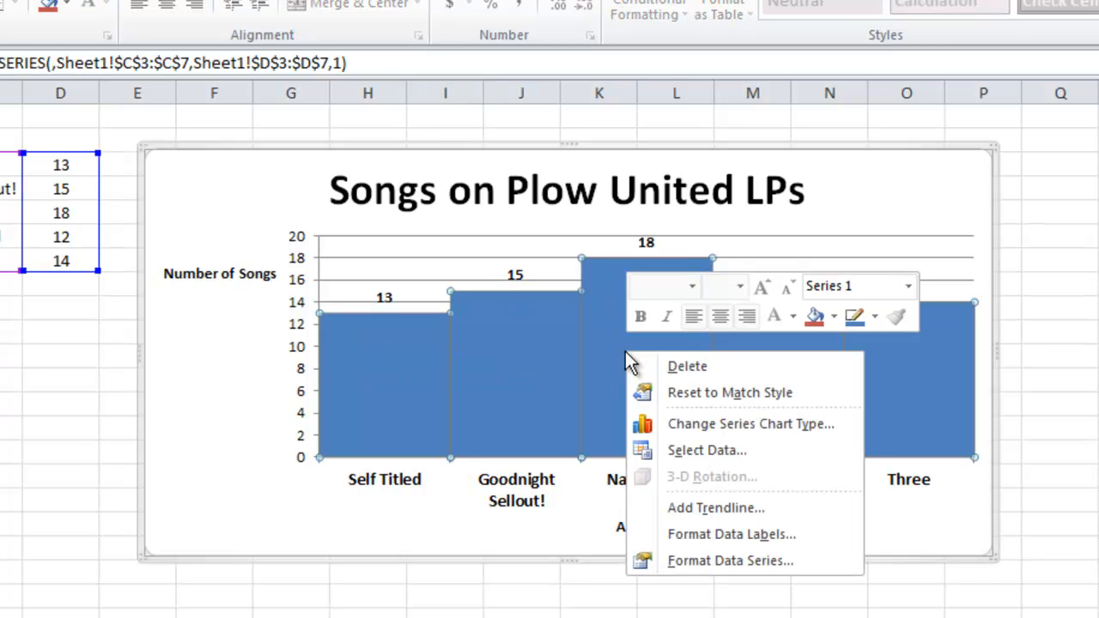
{"action": "left_click", "coordinate": [729, 564]}
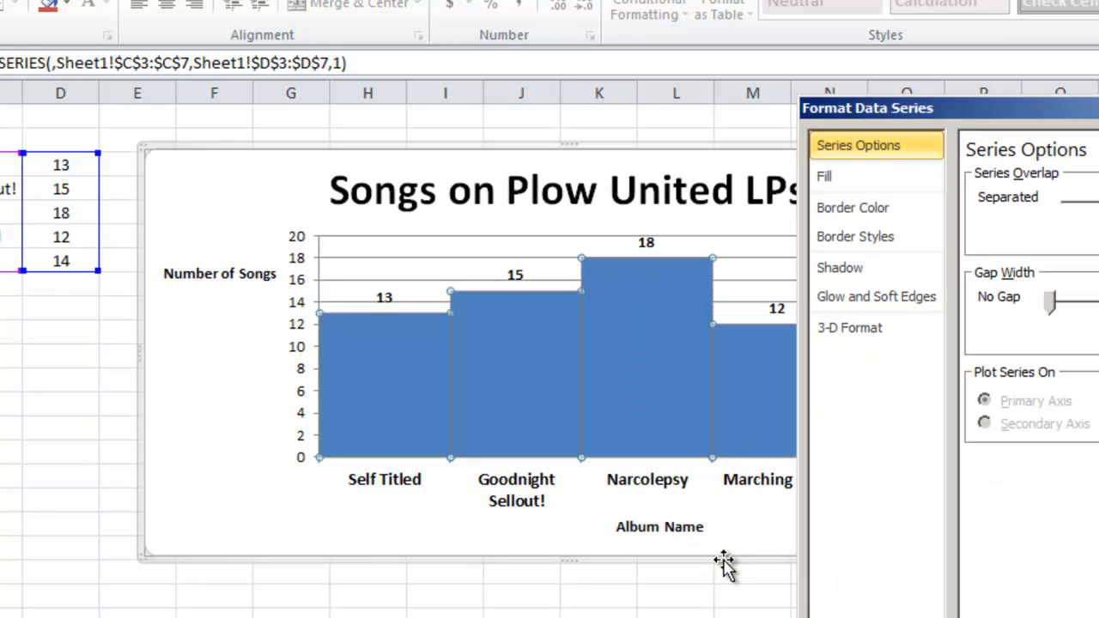
{"action": "left_click", "coordinate": [909, 204]}
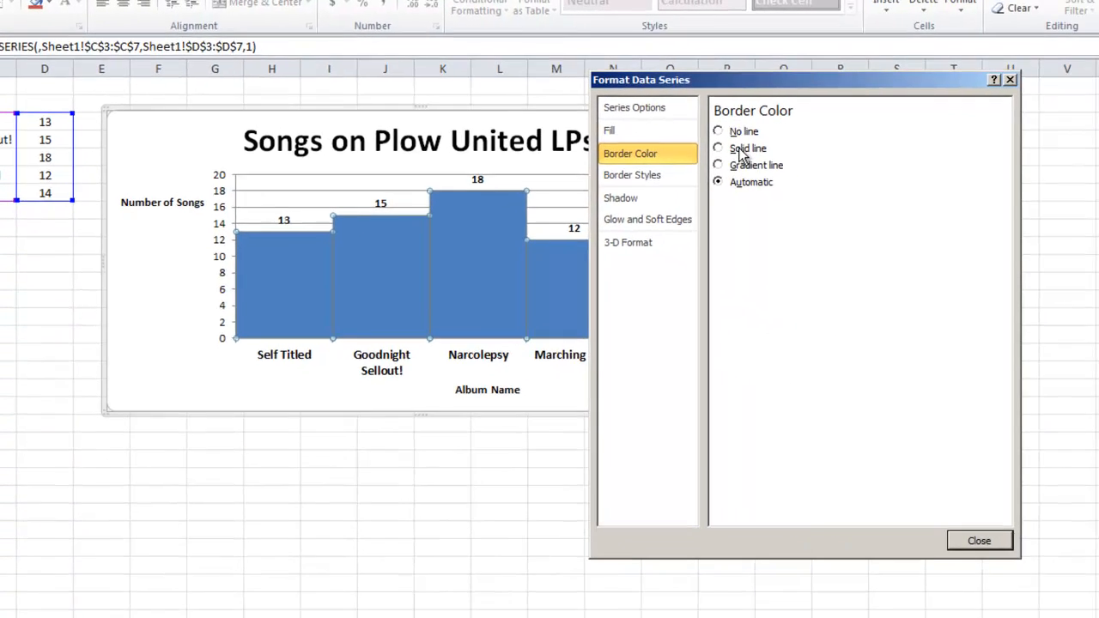
{"action": "left_click", "coordinate": [930, 192]}
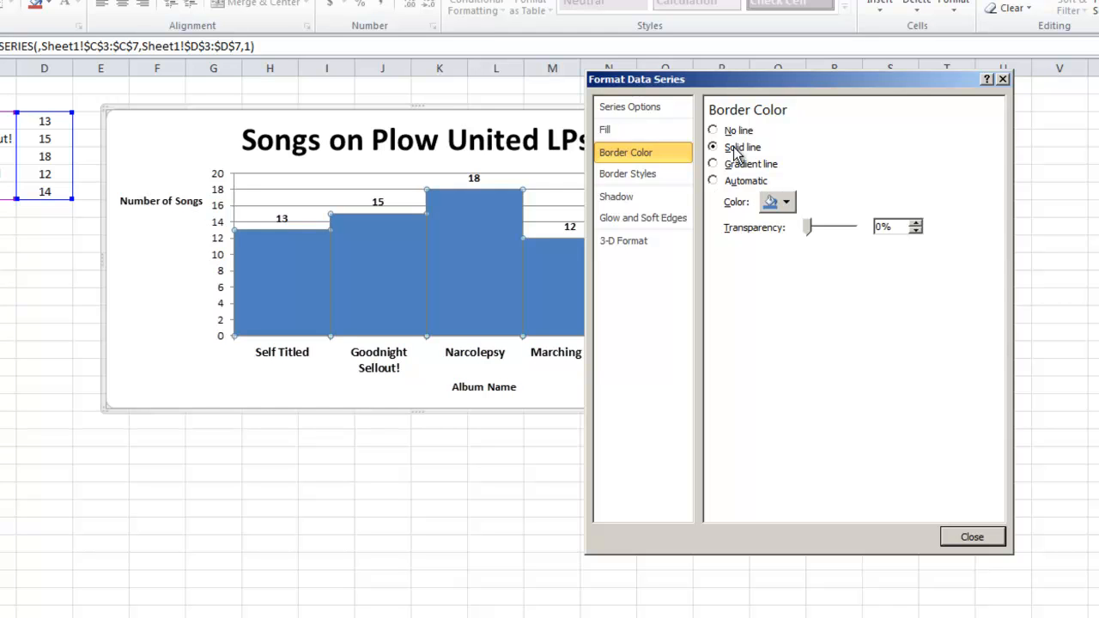
{"action": "left_click", "coordinate": [786, 202]}
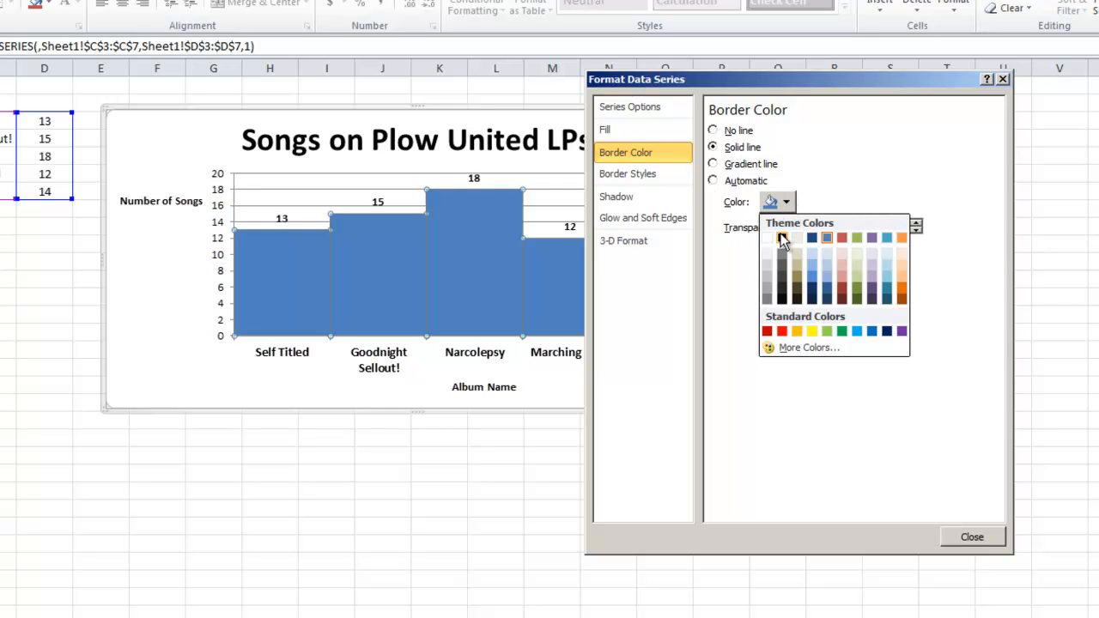
{"action": "left_click", "coordinate": [783, 239]}
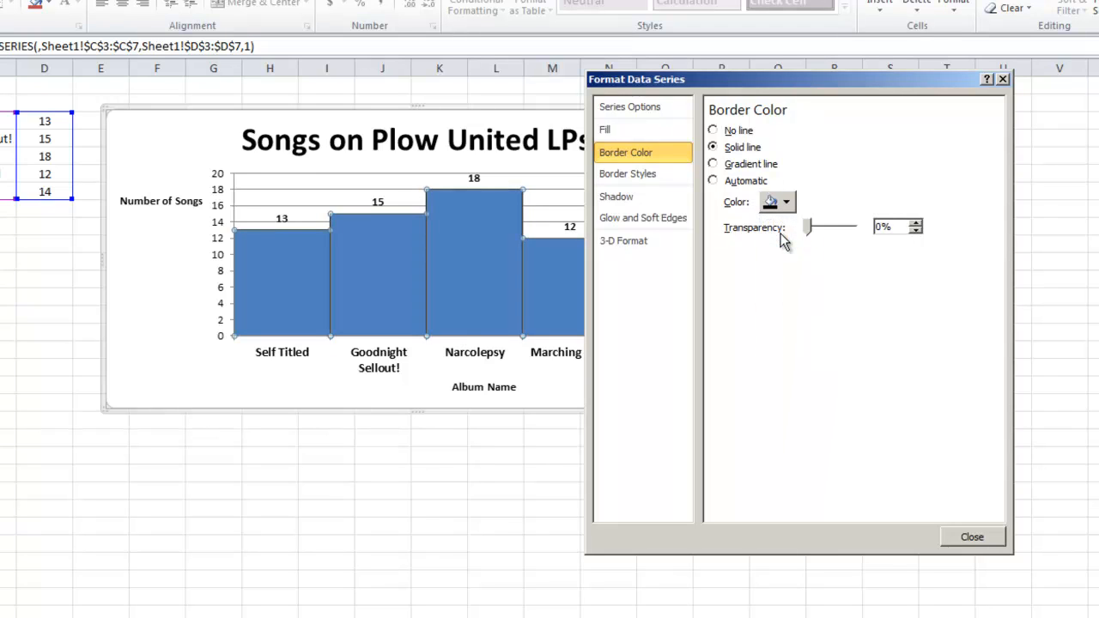
Set the data series' border width to 2.5 pt and finish formatting the series
{"action": "left_click", "coordinate": [657, 172]}
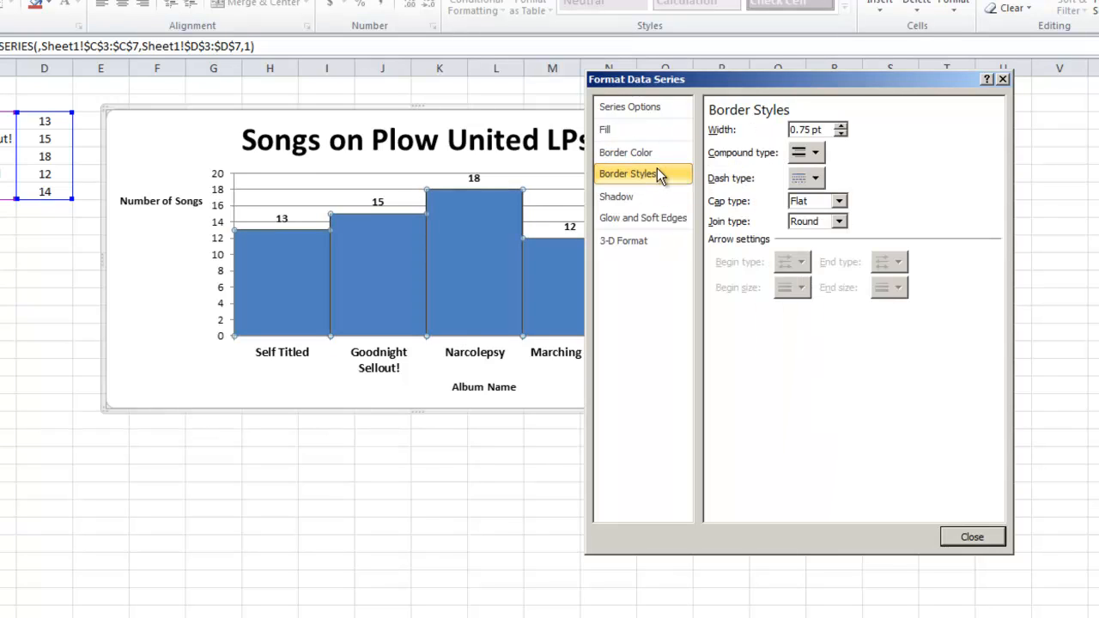
{"action": "left_click", "coordinate": [840, 126]}
{"action": "left_click", "coordinate": [840, 126]}
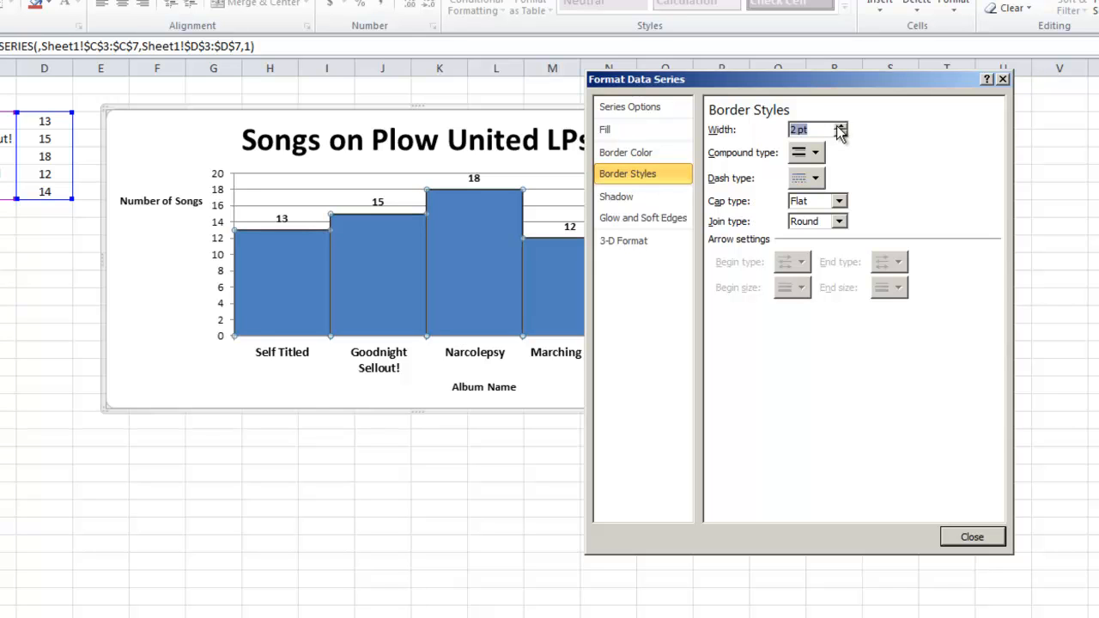
{"action": "left_click", "coordinate": [840, 126]}
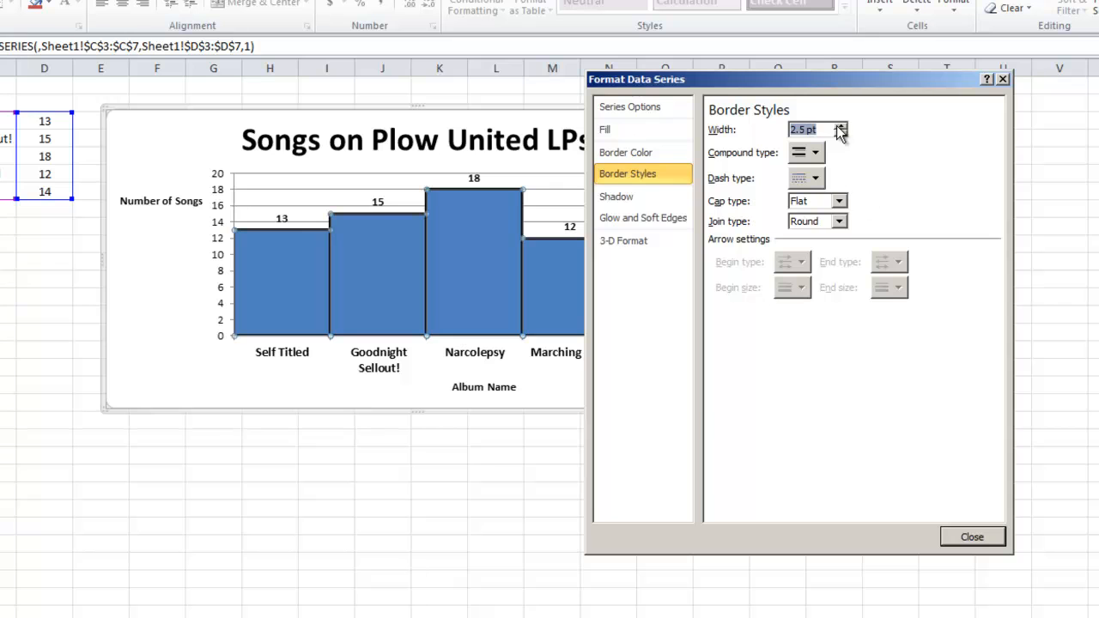
{"action": "left_click", "coordinate": [974, 536]}
{"action": "left_click", "coordinate": [599, 488]}
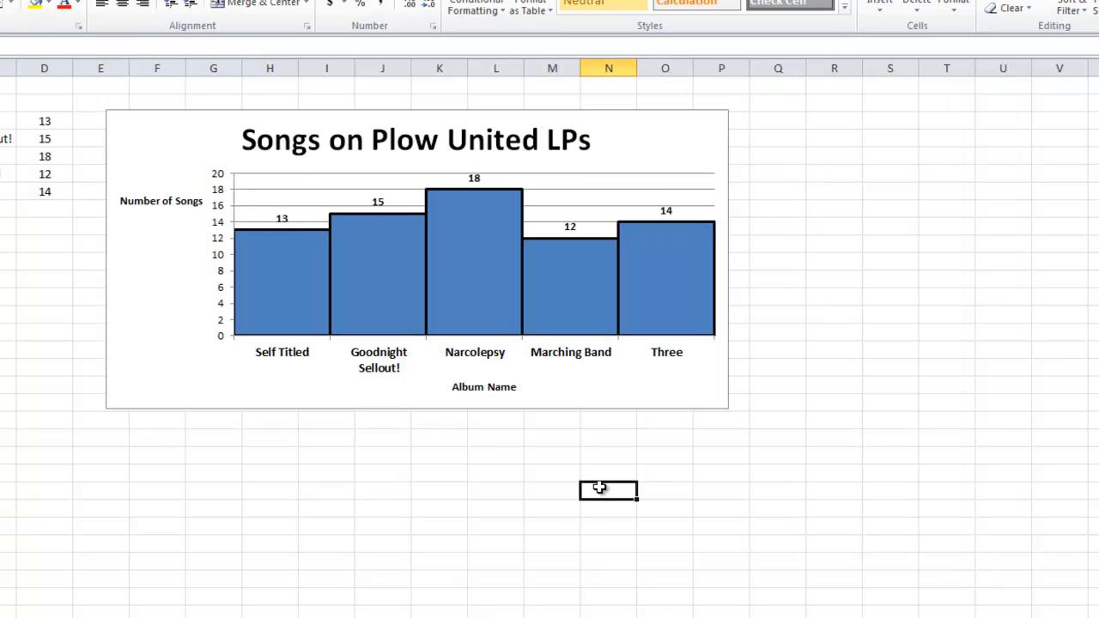
Try filling the Narcolepsy column alone with solid yellow, and undo the colour change
{"action": "left_click", "coordinate": [293, 301]}
{"action": "left_click", "coordinate": [438, 279]}
{"action": "left_click", "coordinate": [587, 313]}
{"action": "left_click", "coordinate": [672, 303]}
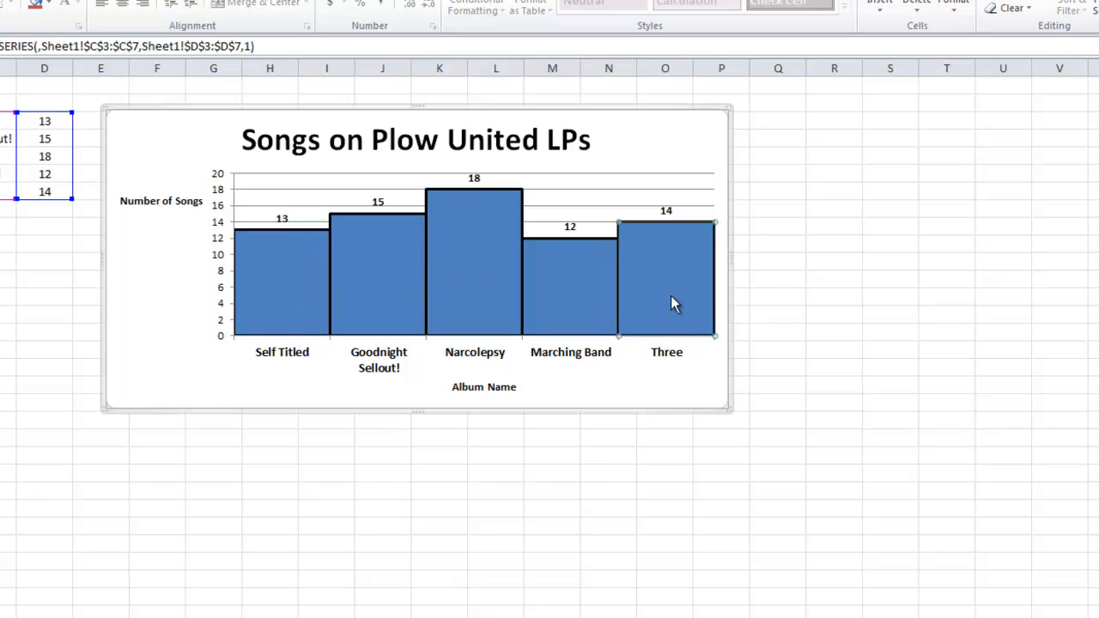
{"action": "left_click", "coordinate": [475, 265]}
{"action": "right_click", "coordinate": [477, 267]}
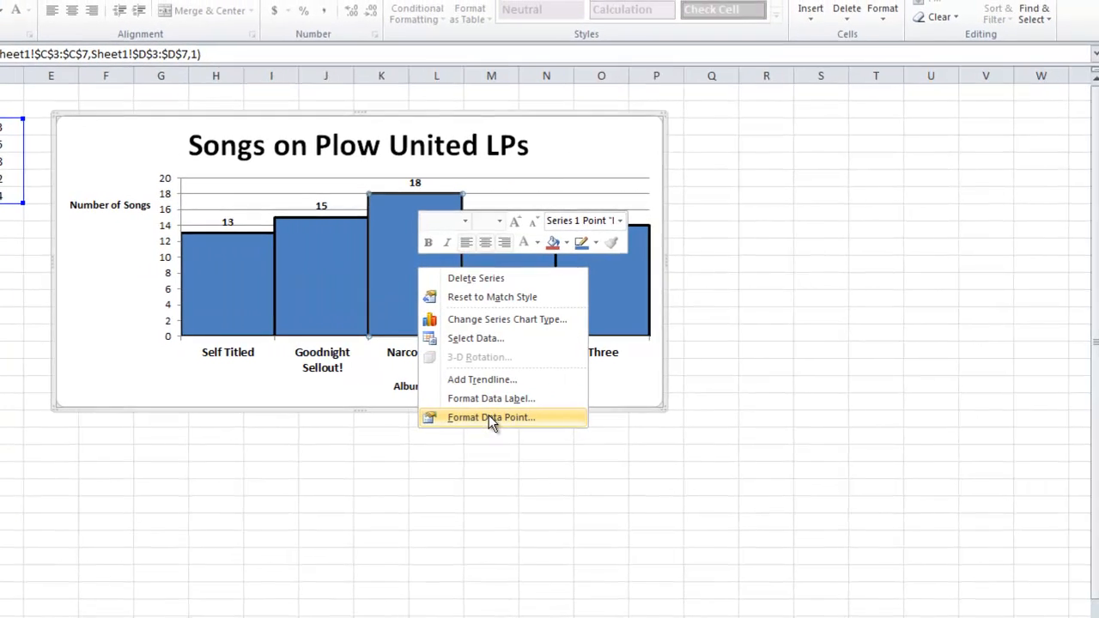
{"action": "left_click", "coordinate": [489, 417]}
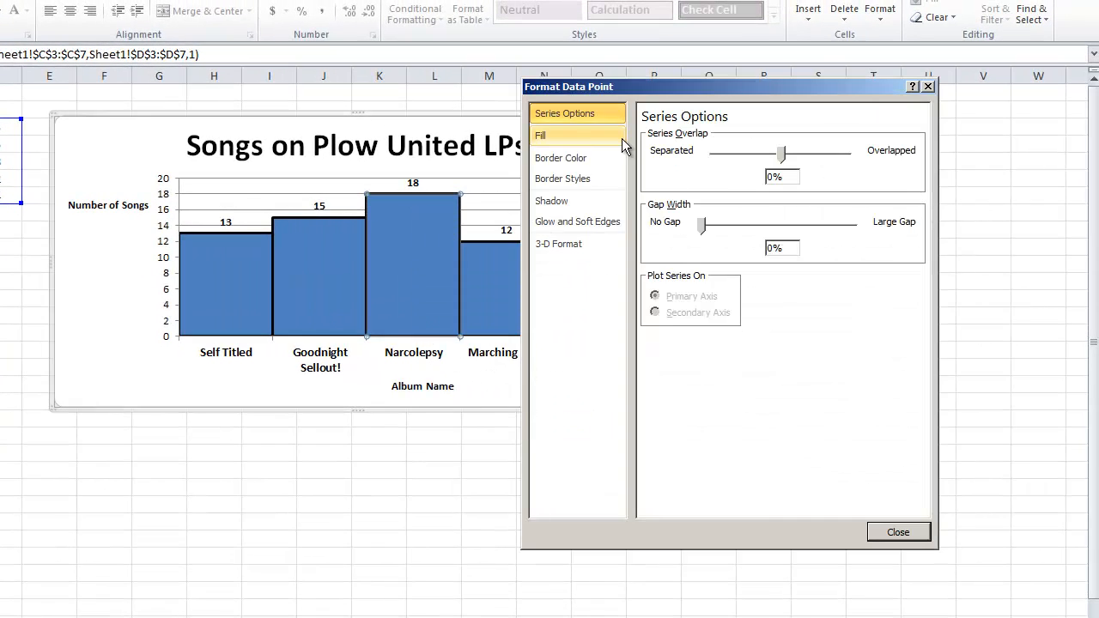
{"action": "left_click", "coordinate": [618, 138]}
{"action": "left_click", "coordinate": [686, 155]}
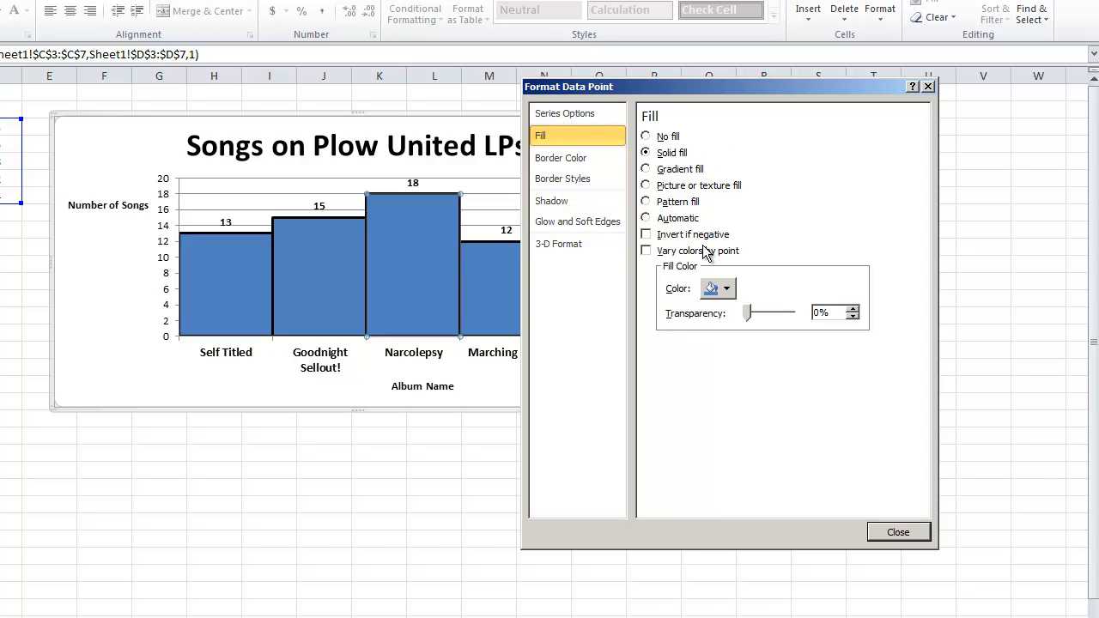
{"action": "left_click", "coordinate": [726, 289]}
{"action": "left_click", "coordinate": [752, 414]}
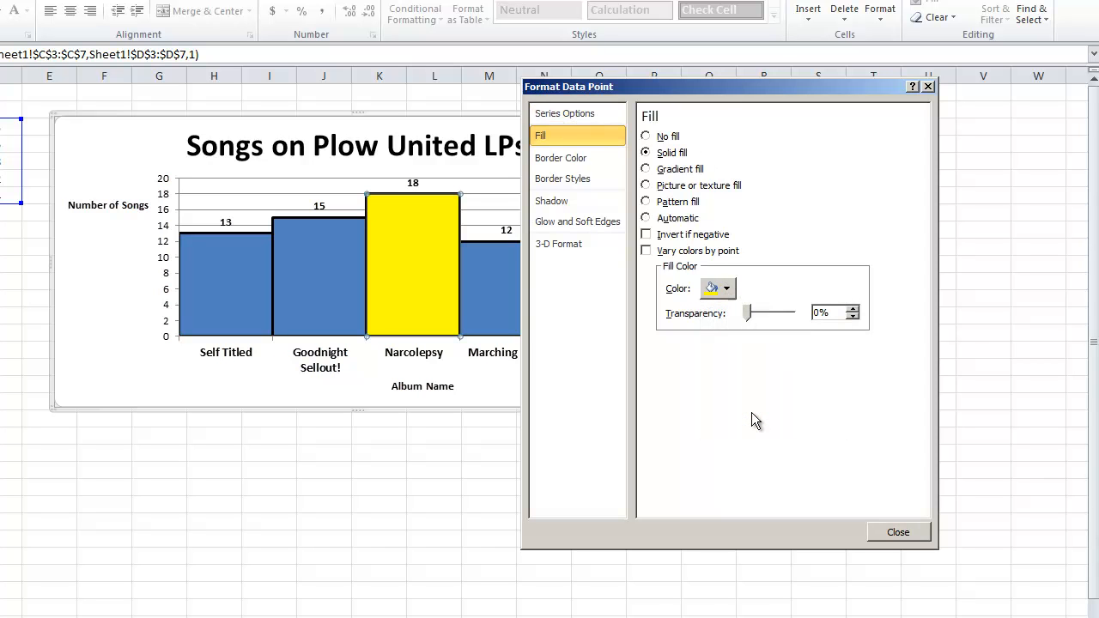
{"action": "left_click", "coordinate": [899, 533]}
{"action": "left_click", "coordinate": [559, 454]}
{"action": "key", "text": "ctrl+z"}
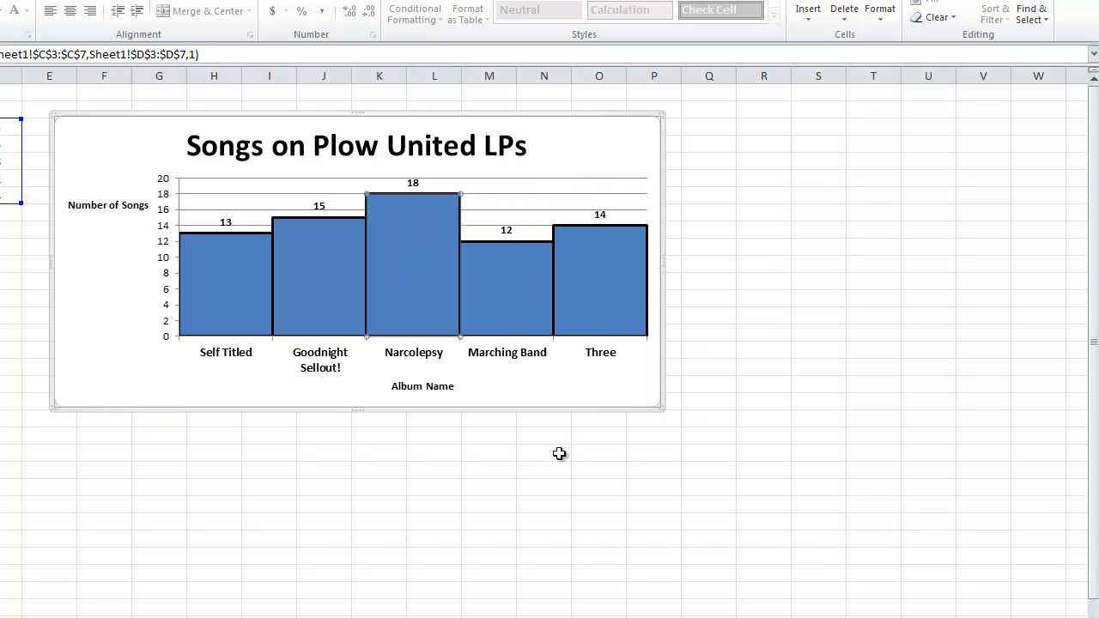
Delete the chart's horizontal gridlines and deselect the chart
{"action": "left_click", "coordinate": [505, 211]}
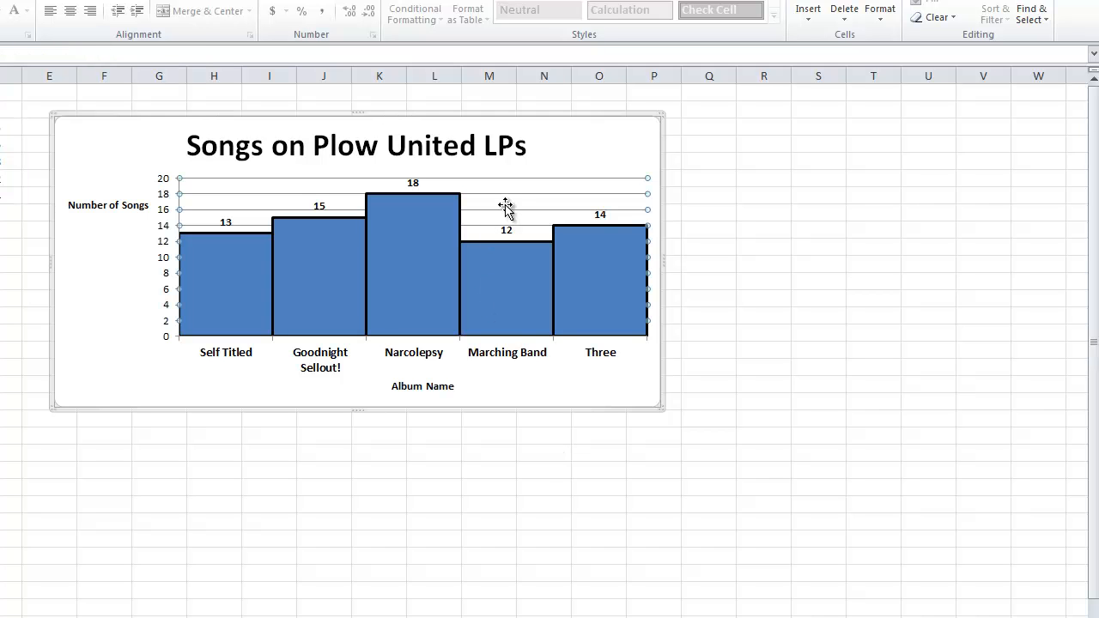
{"action": "left_click", "coordinate": [240, 478]}
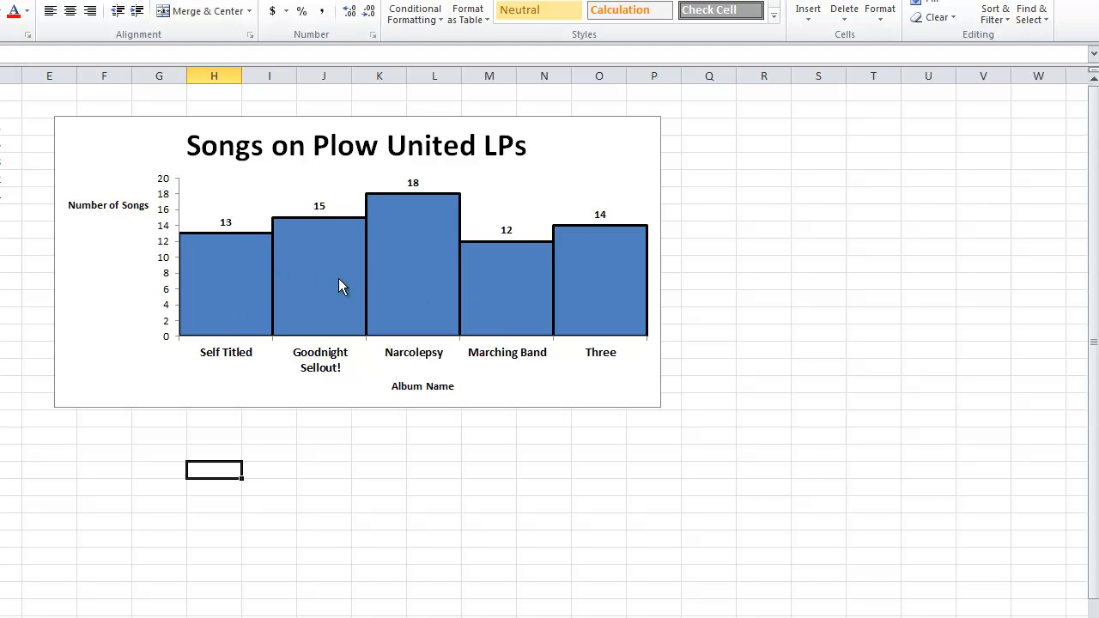
Set the data series' gap width to 11% so the columns are slightly separated, and finish formatting the series
{"action": "right_click", "coordinate": [409, 227]}
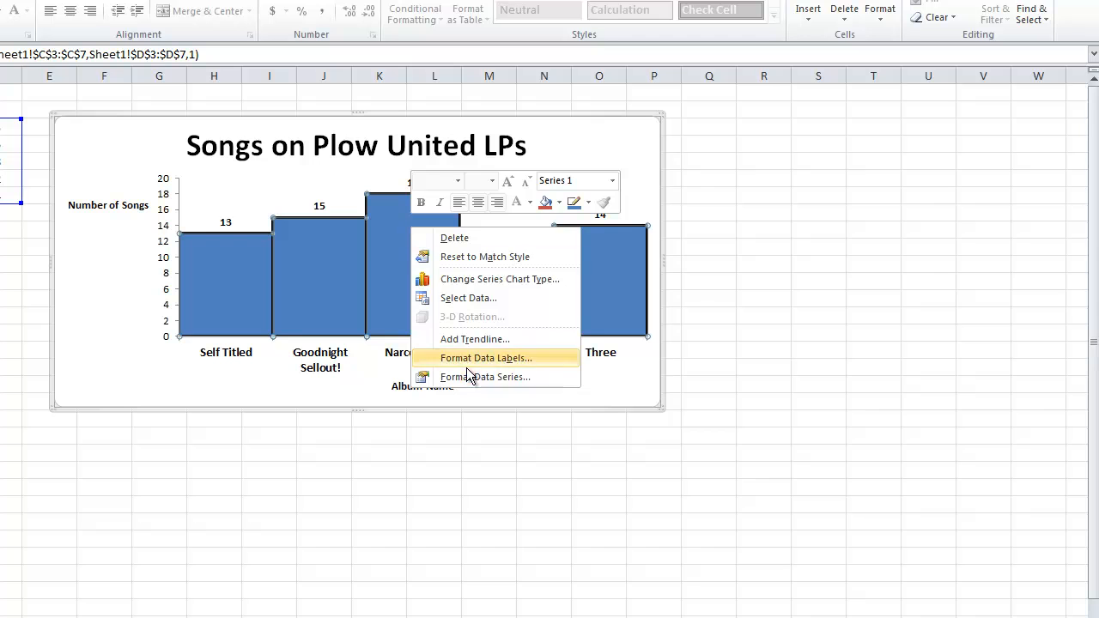
{"action": "left_click", "coordinate": [466, 376]}
{"action": "mouse_move", "coordinate": [699, 224]}
{"action": "left_mouse_down"}
{"action": "mouse_move", "coordinate": [731, 225]}
{"action": "mouse_move", "coordinate": [706, 226]}
{"action": "left_mouse_up"}
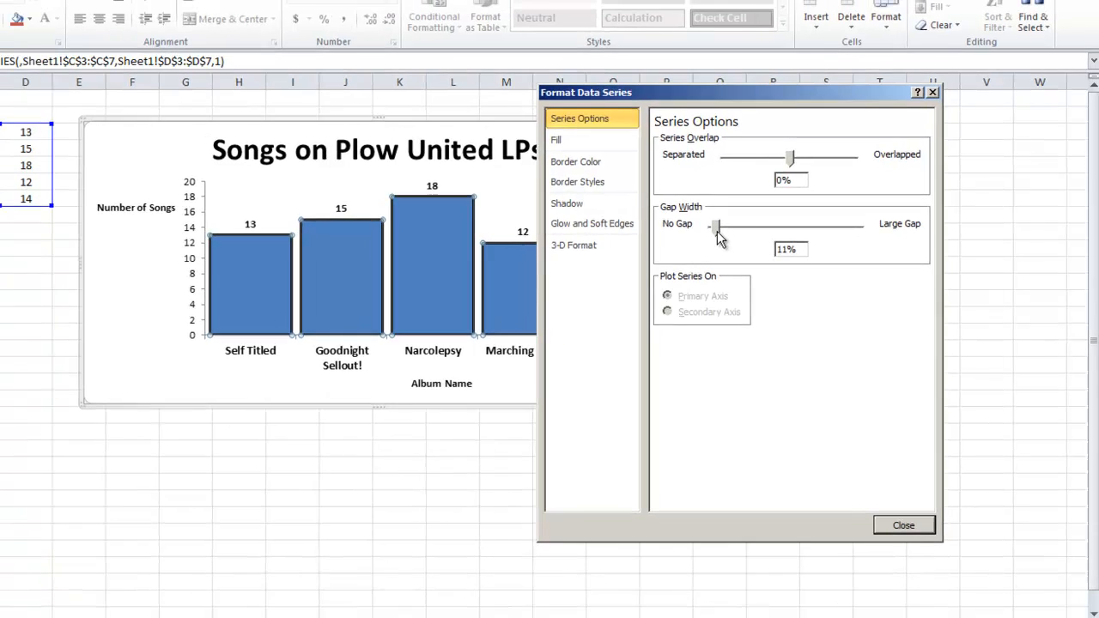
{"action": "left_click", "coordinate": [898, 532]}
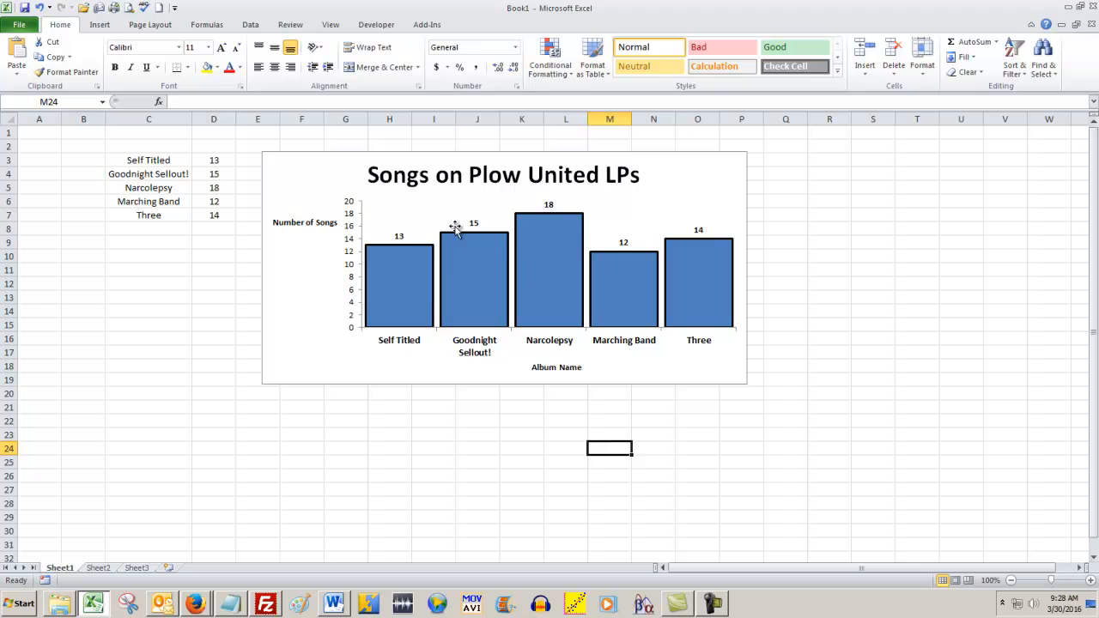